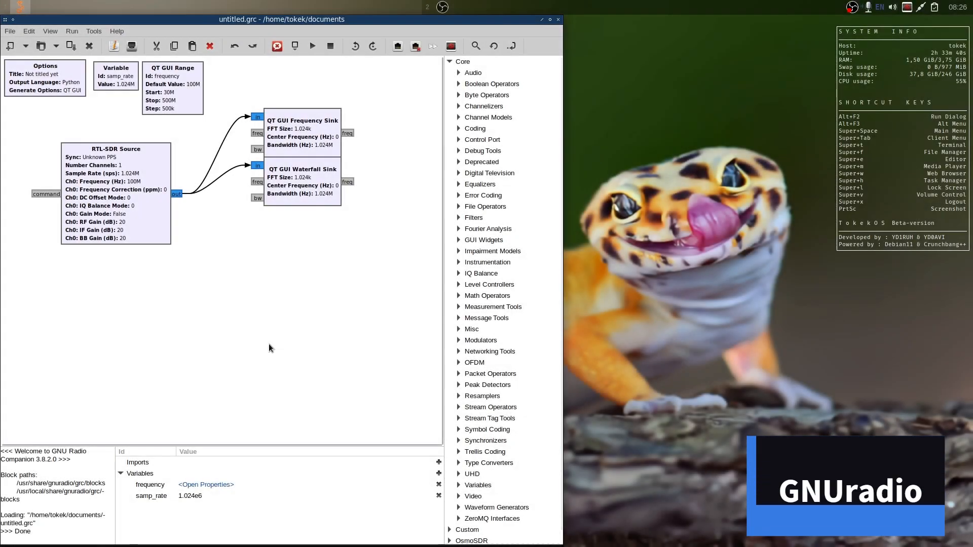
Move the QT GUI Waterfall Sink clear of the Frequency Sink in the GNU Radio flowgraph and execute the flowgraph.
left_click_drag(282, 195, 282, 215)
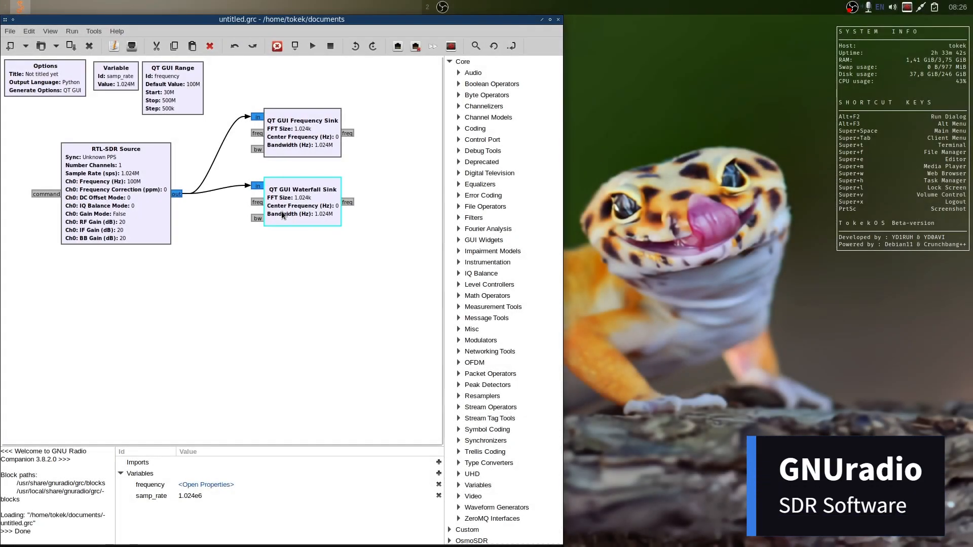
left_click(262, 325)
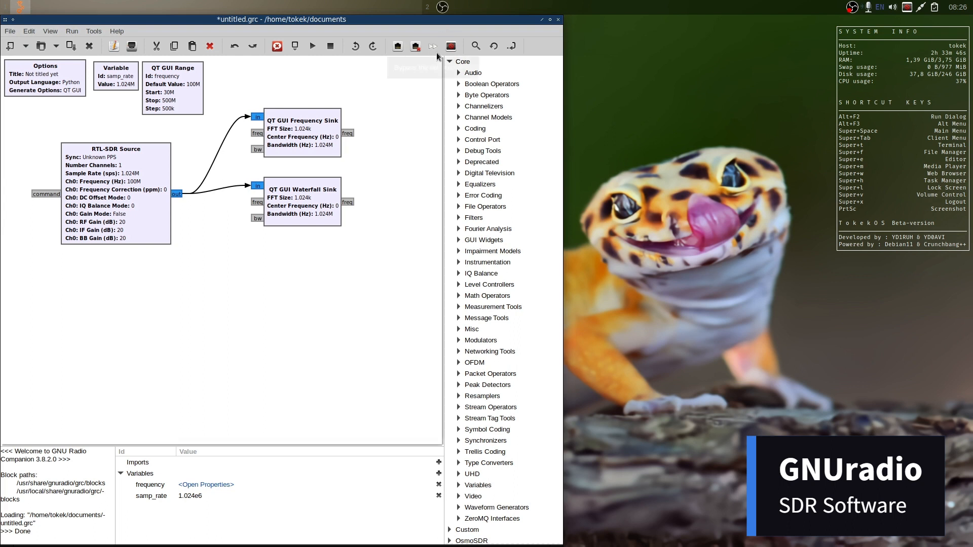
left_click(313, 47)
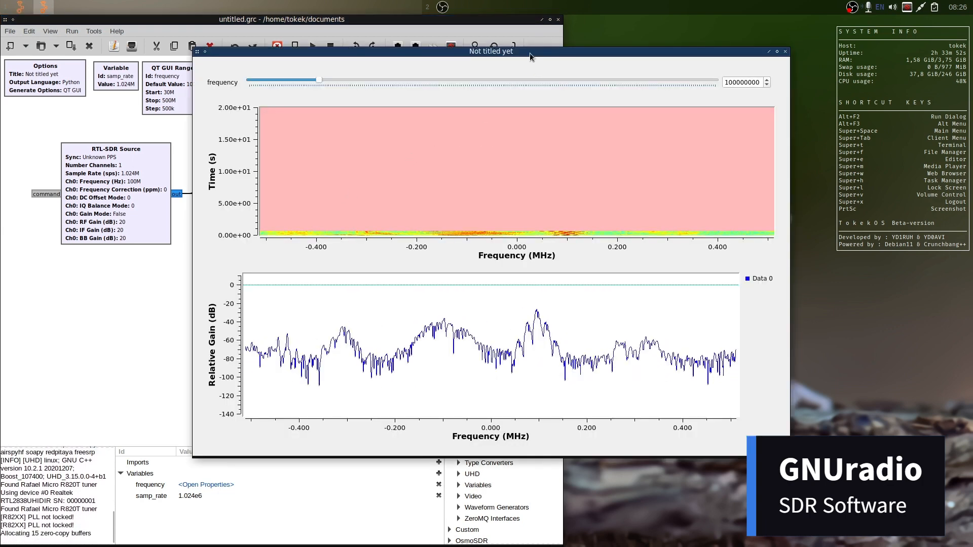
left_click_drag(530, 53, 418, 87)
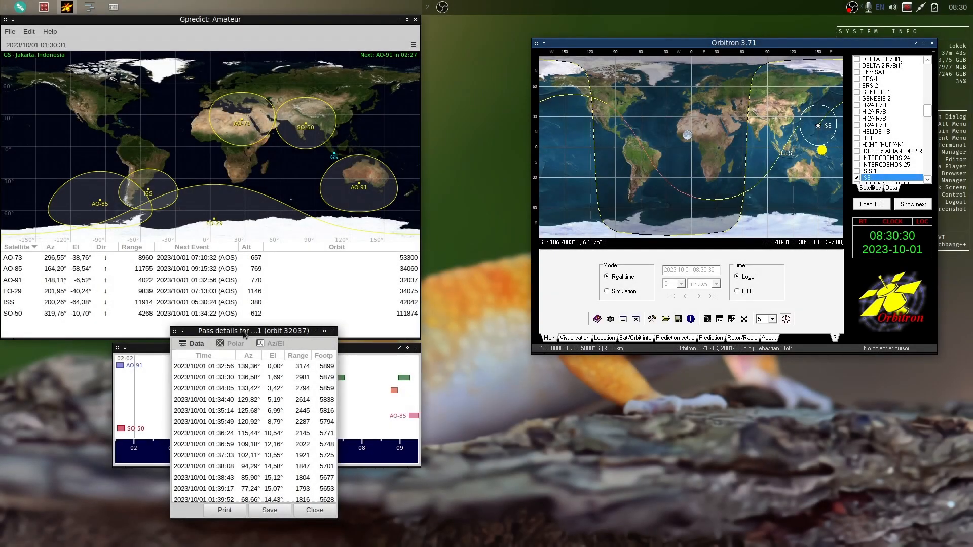
In Gpredict, place the pass details window beside the sky-at-a-glance chart and show the AO-91 pass as a polar plot.
left_click_drag(246, 334, 509, 306)
left_click(497, 319)
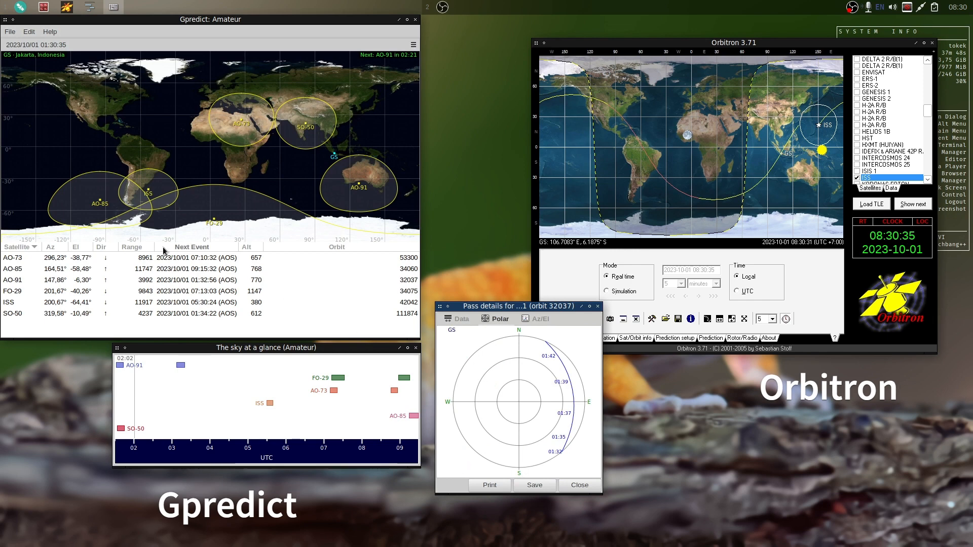
left_click_drag(250, 348, 238, 363)
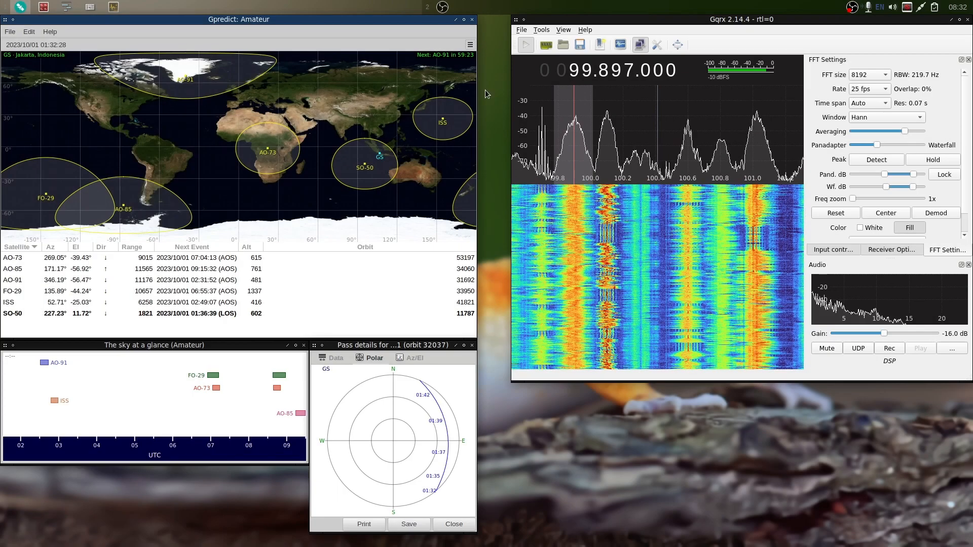
Open Gpredict's Radio Control and target AO-91 with the Mode U/V FM Voice CTCSS 67.0Hz transponder.
left_click(470, 44)
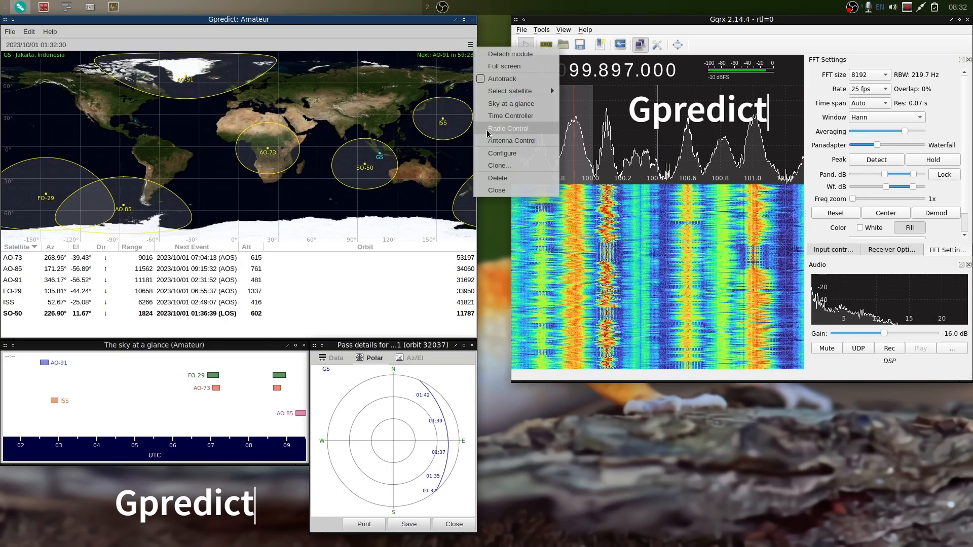
left_click(507, 127)
left_click_drag(542, 354, 607, 304)
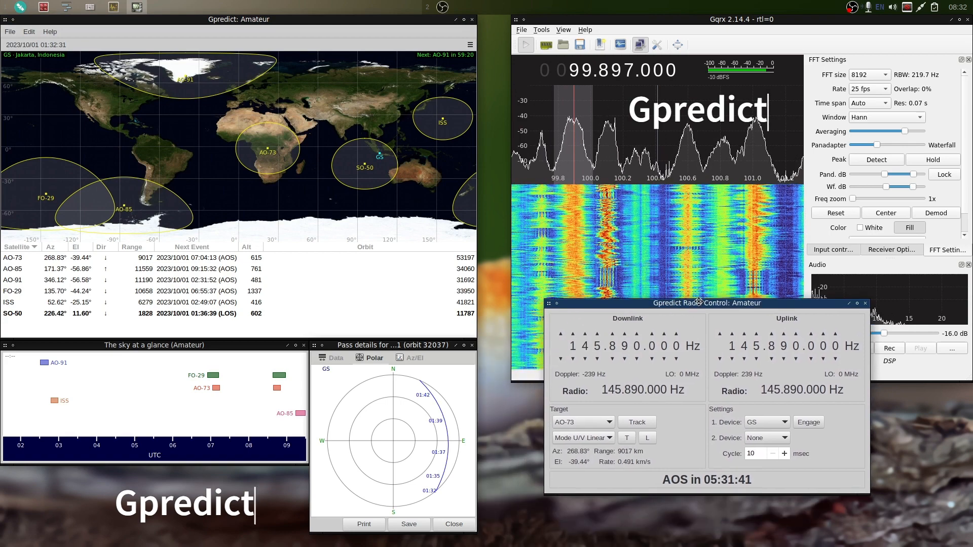
left_click(606, 427)
left_click(585, 446)
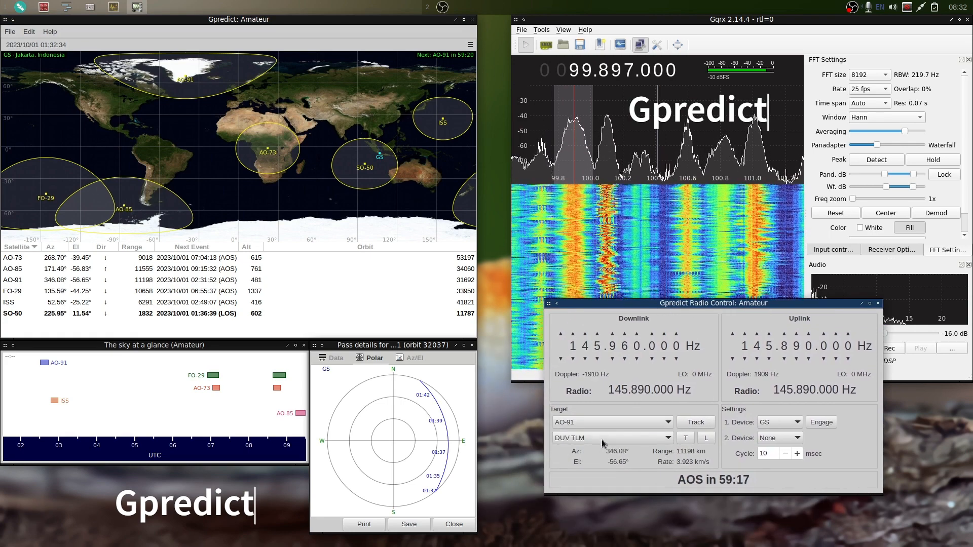
left_click(602, 439)
left_click(608, 452)
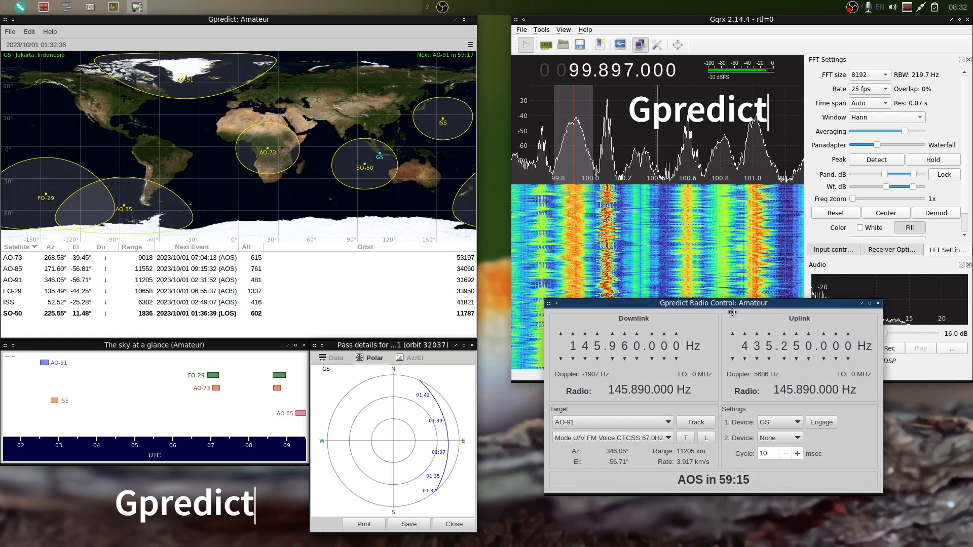
Move the Radio Control window off the Gqrx waterfall, engage the GS radio device and track AO-91.
left_click_drag(742, 303, 706, 338)
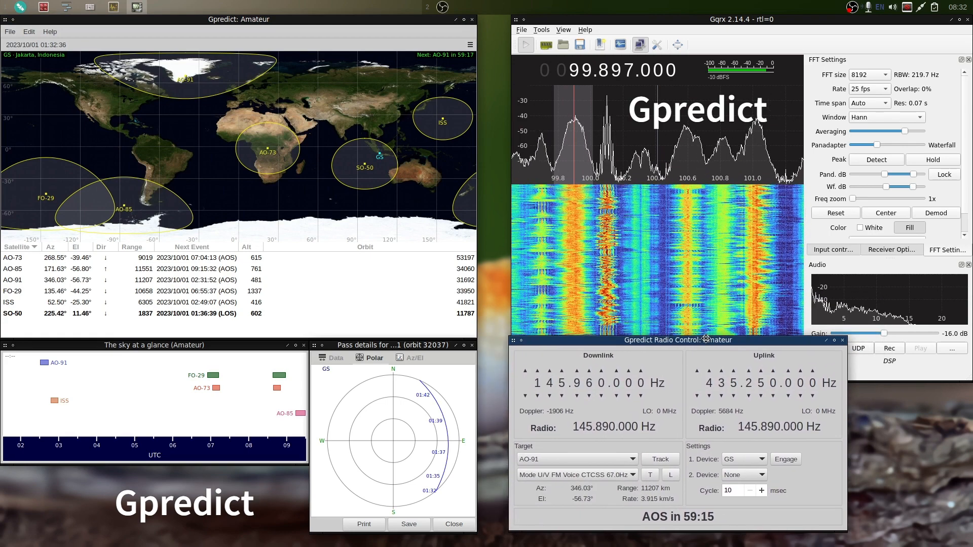
left_click(786, 459)
left_click(665, 462)
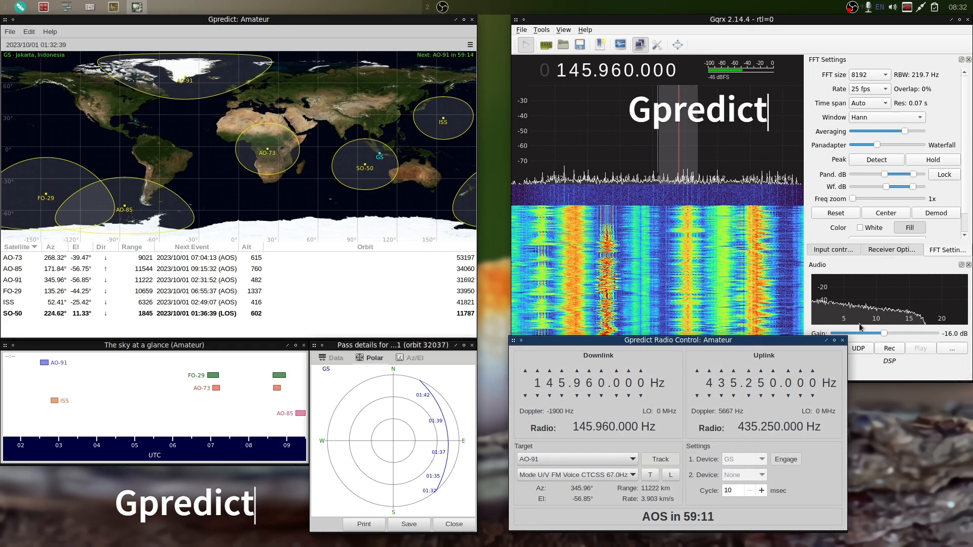
In Gqrx, set the receiver mode to Narrow FM and lower the audio gain to about -36.7 dB.
left_click(891, 249)
left_click(885, 155)
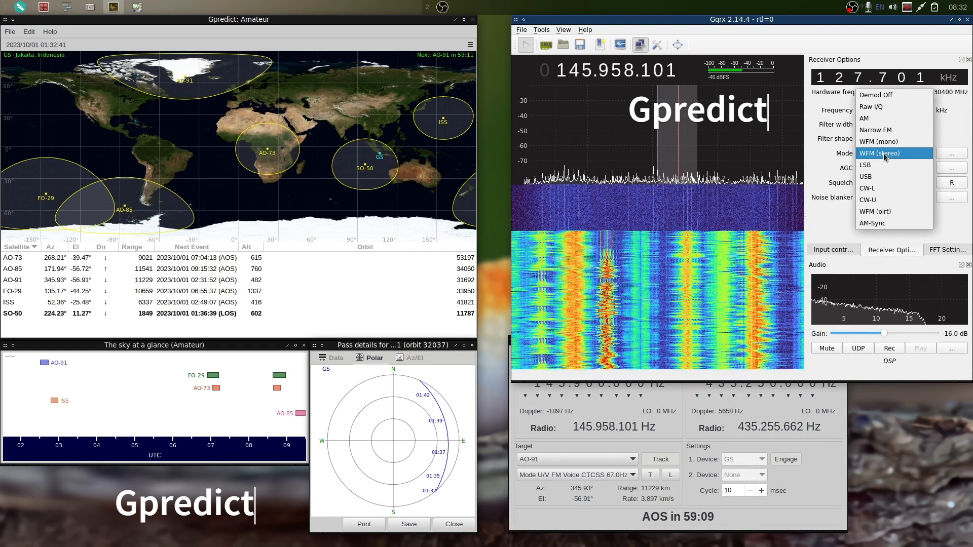
left_click(885, 154)
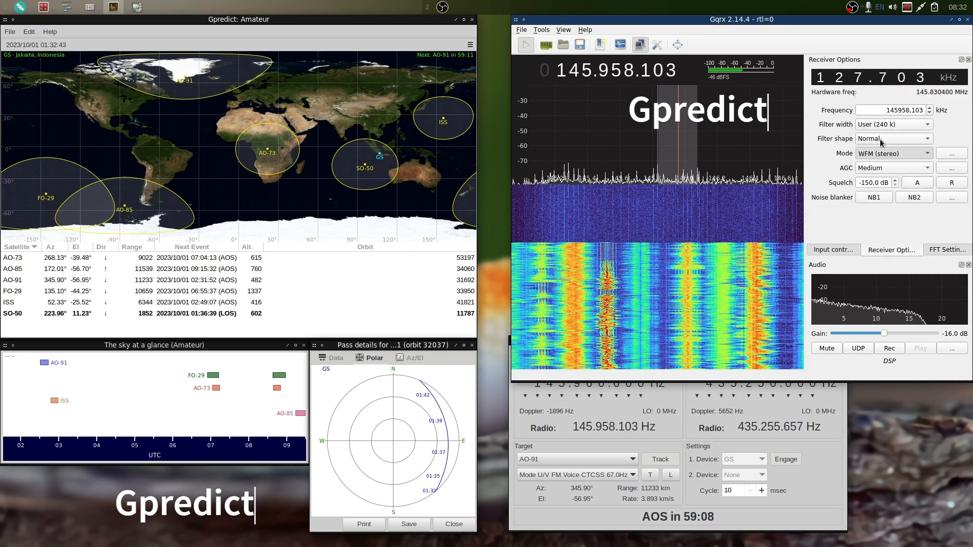
left_click(837, 482)
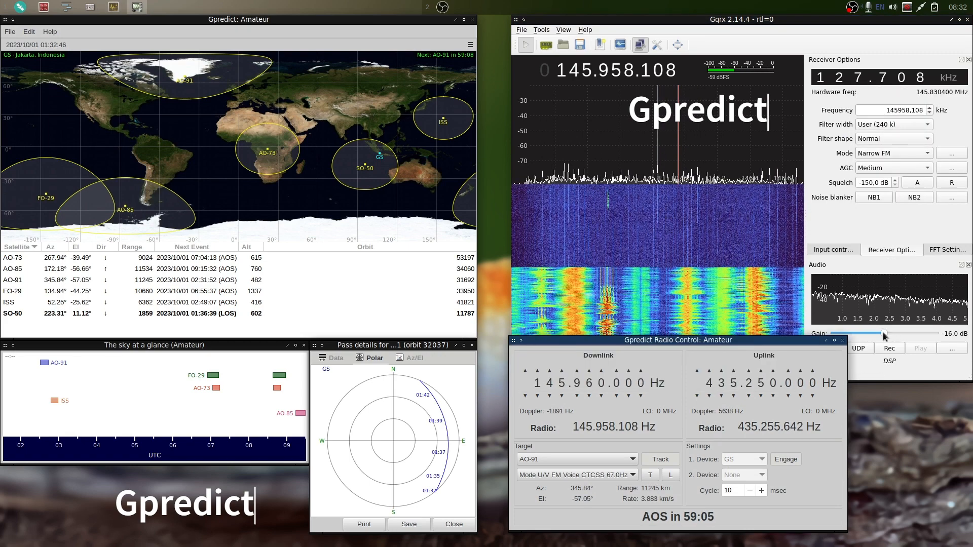
left_click_drag(884, 334, 867, 334)
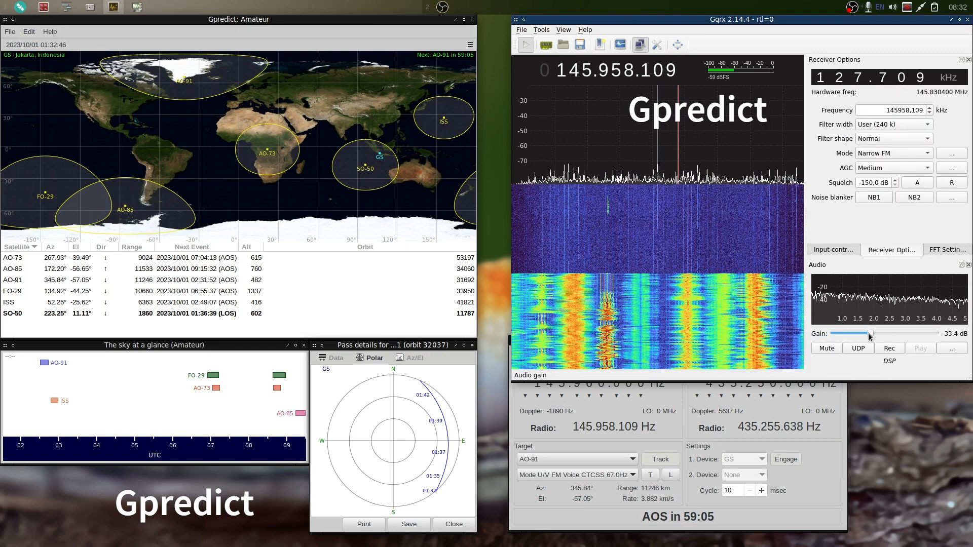
Bring the Gpredict Radio Control window to the front and place it over the Gqrx waterfall.
left_click(806, 485)
left_click_drag(712, 344, 745, 220)
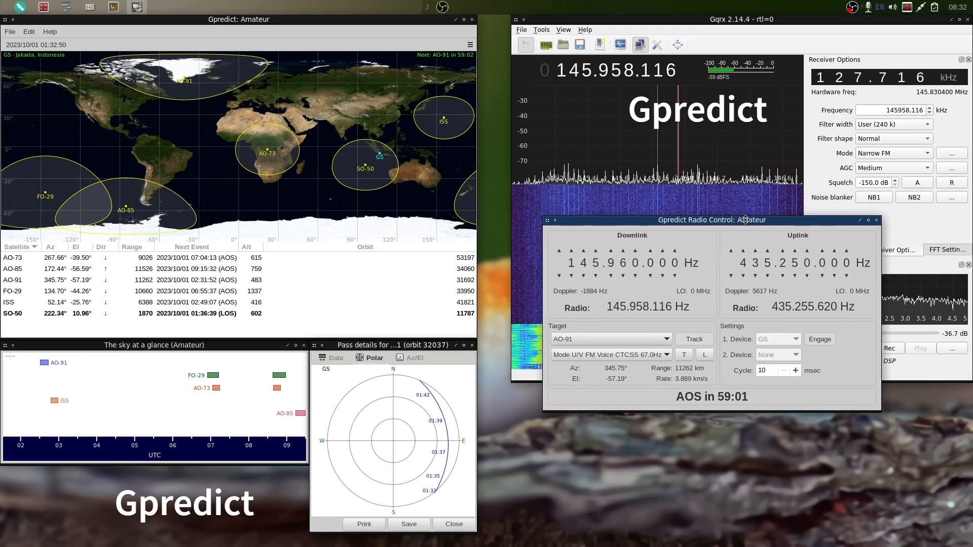
double_click(774, 372)
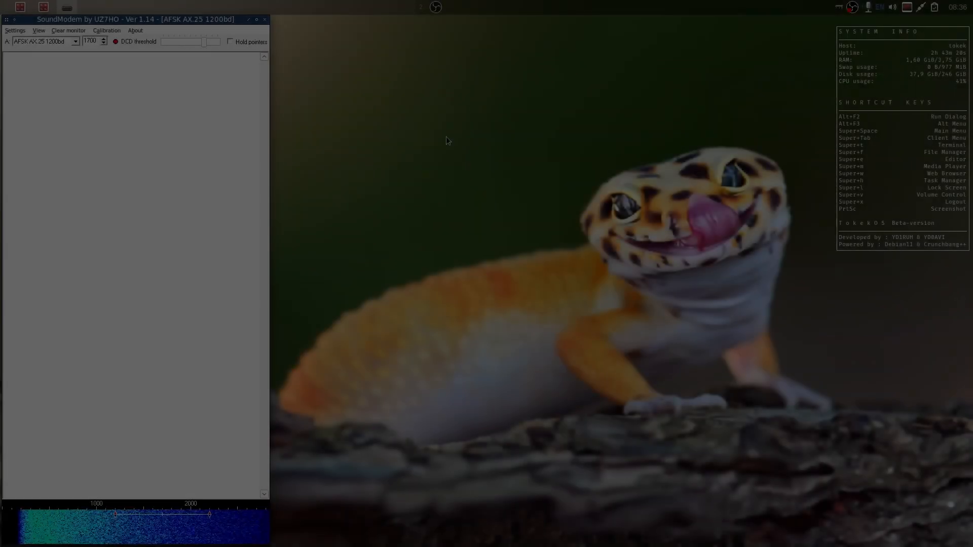
Launch APRSIS32 from the Ham & SDR applications and widen its window up to the edge of SoundModem.
right_click(483, 84)
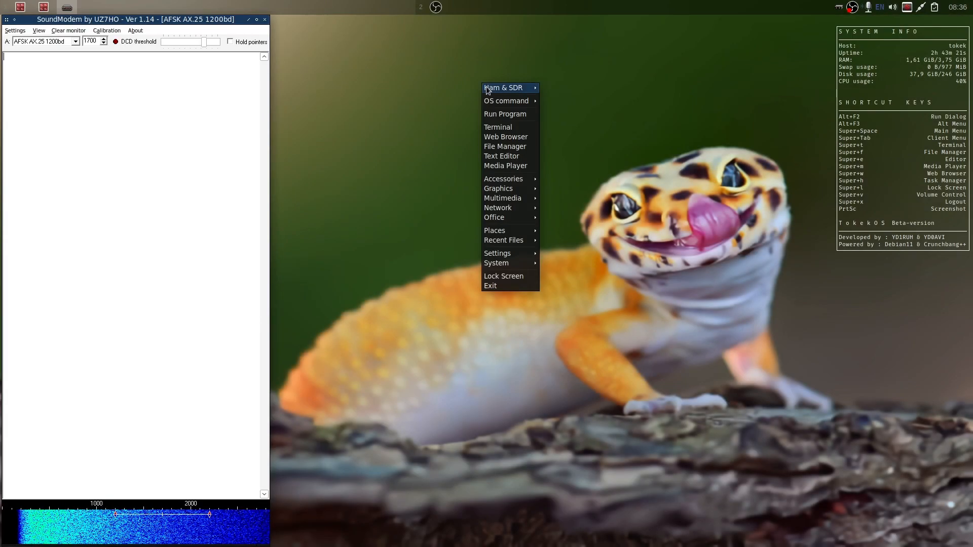
mouse_move(488, 90)
left_click(557, 159)
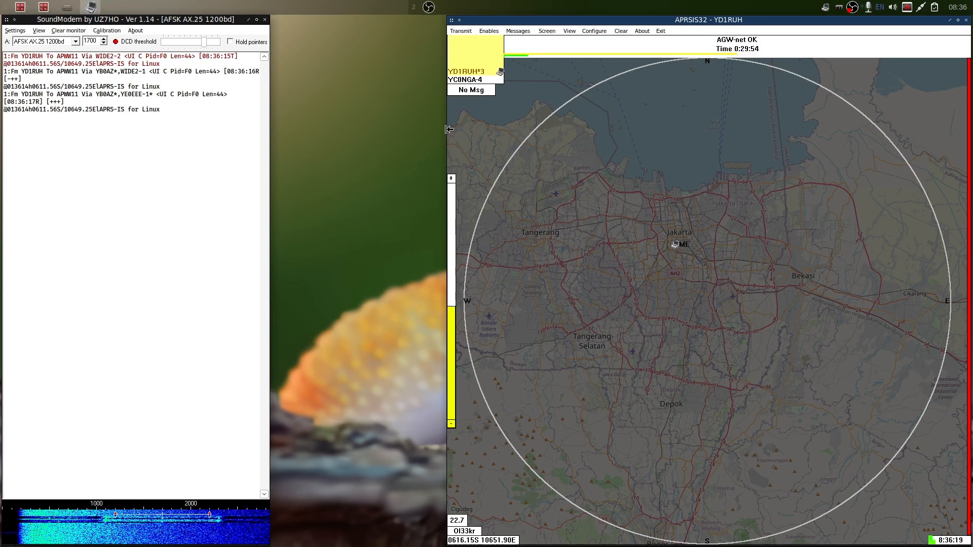
left_click_drag(446, 131, 270, 134)
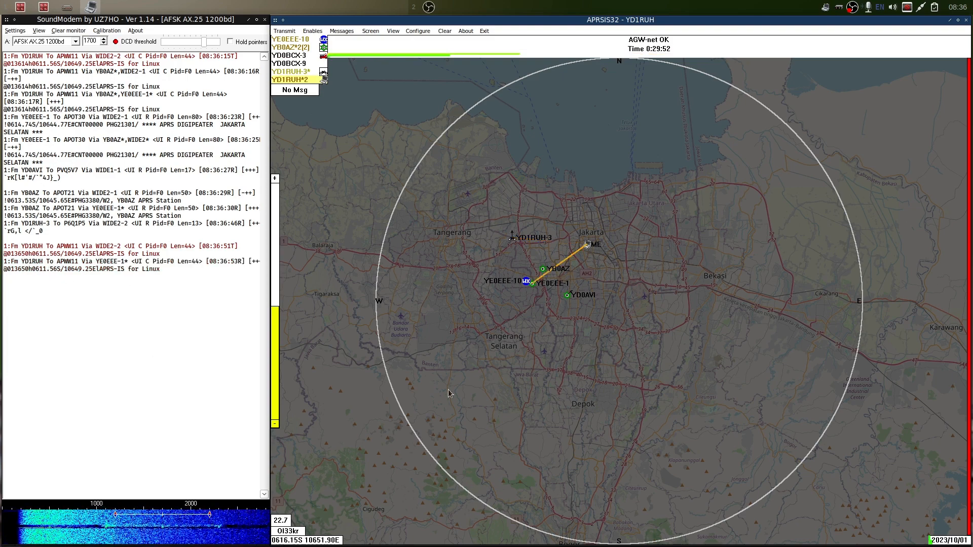
right_click(512, 240)
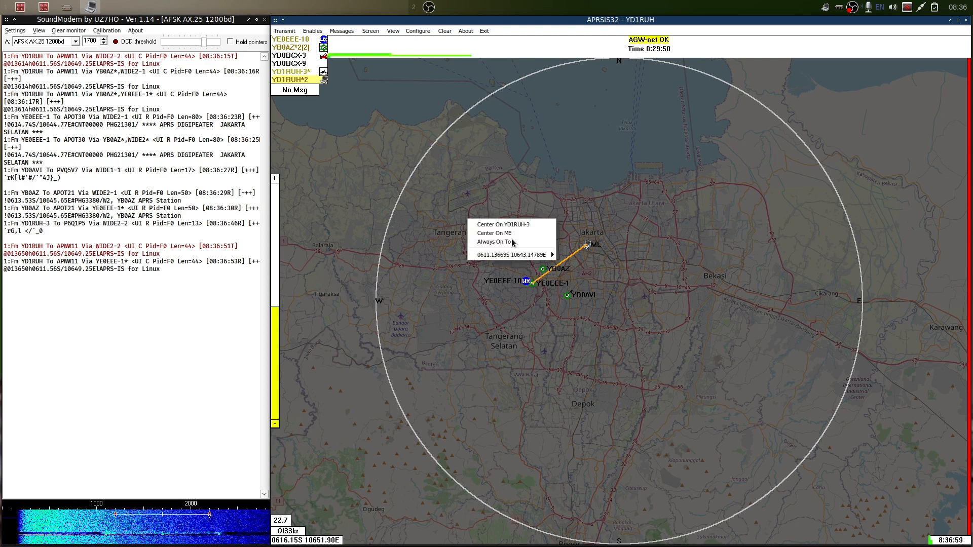
left_click(491, 282)
left_click(564, 230)
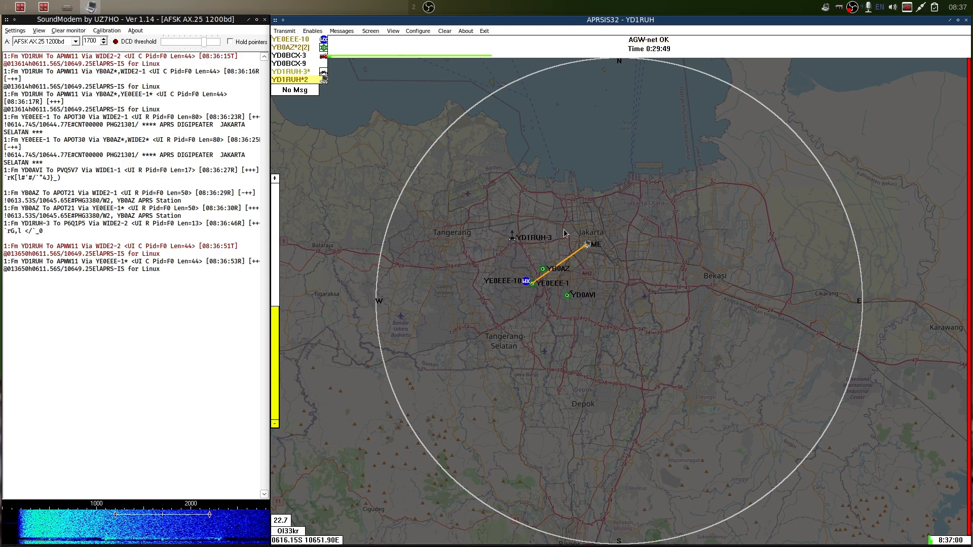
Open a message chat with the Yaesu FT3D station on the APRS map and send "hello" and "73".
left_click(512, 242)
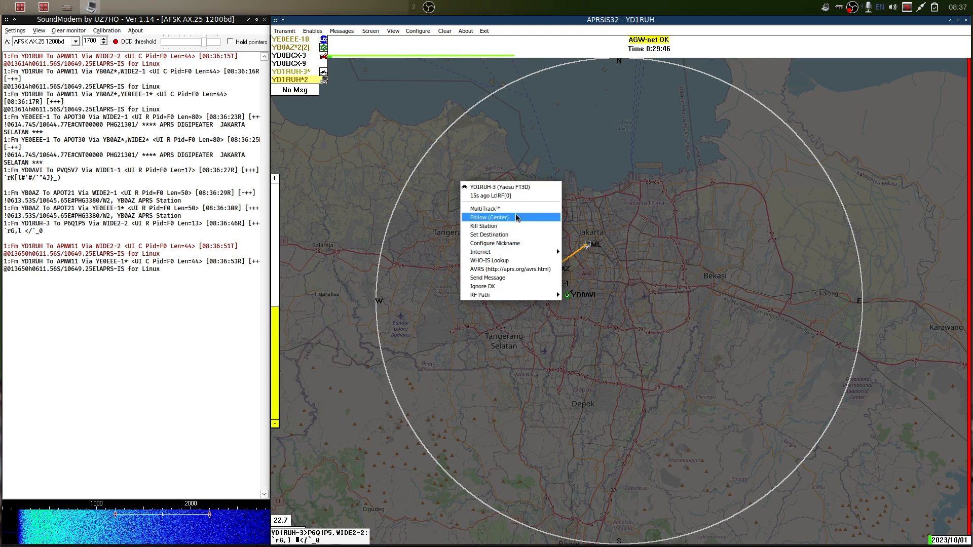
left_click(519, 277)
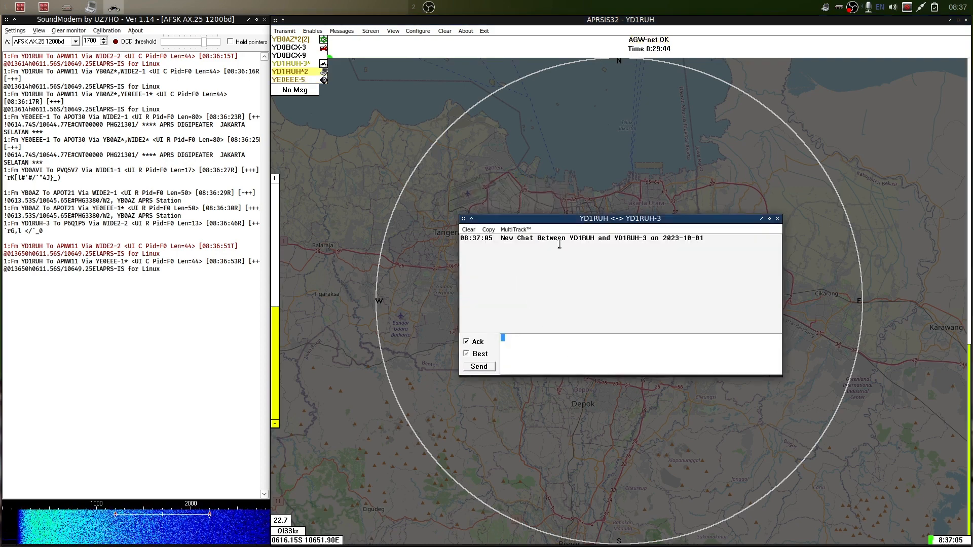
left_click_drag(549, 230, 419, 350)
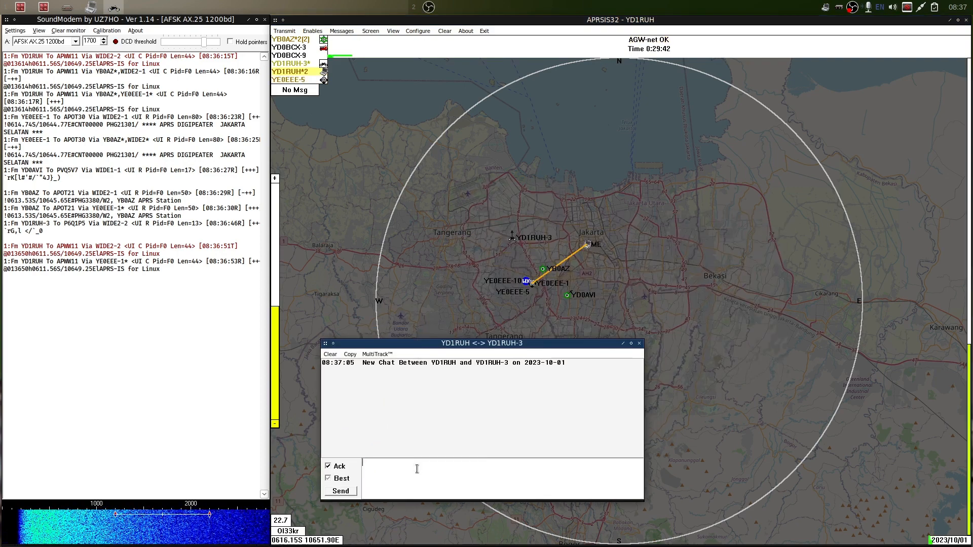
type("hello")
key("Return")
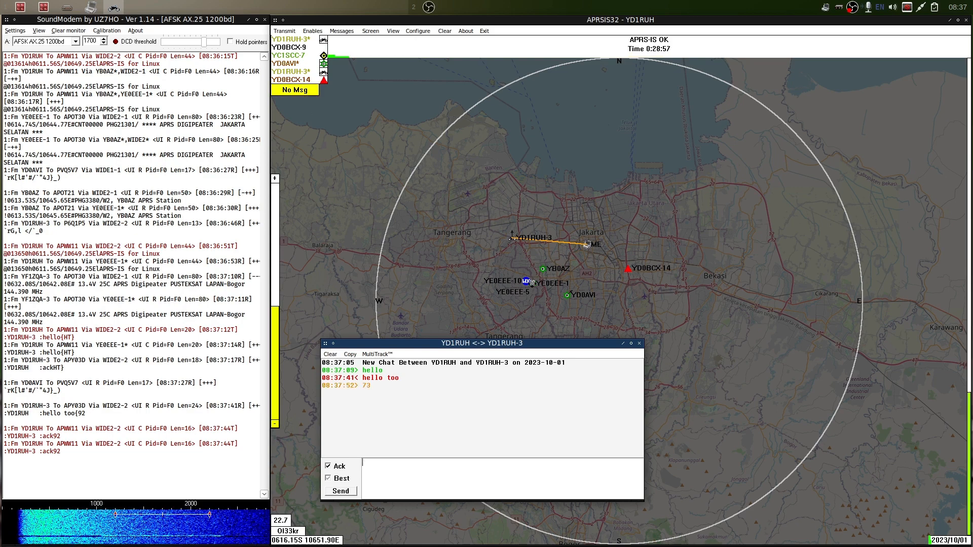
key("Return")
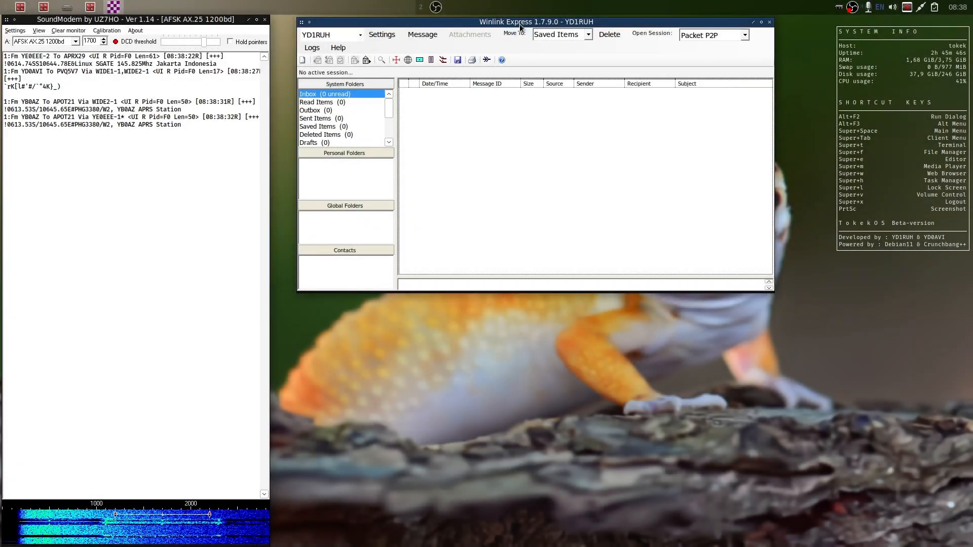
In Winlink Express, open a Packet P2P session and place its window below the main window, beside SoundModem.
left_click_drag(520, 23, 493, 21)
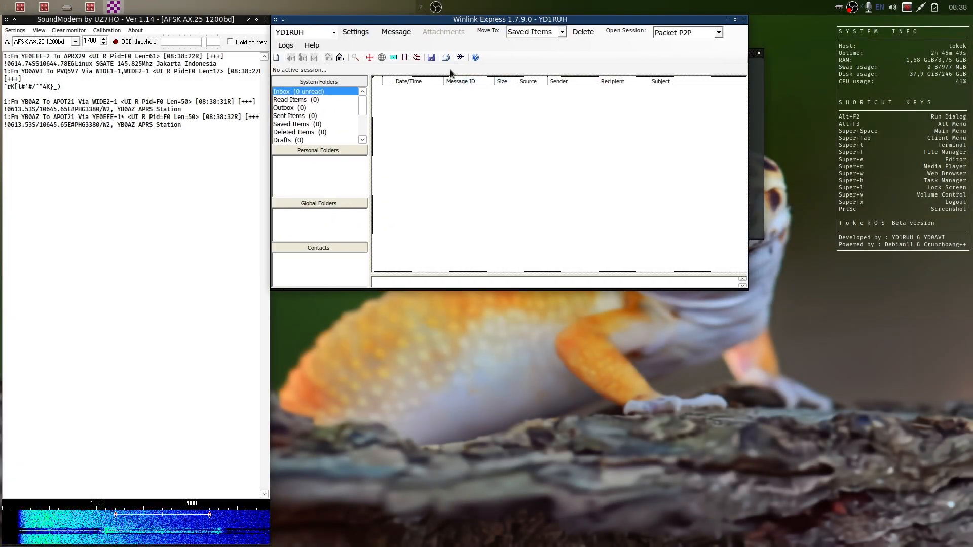
left_click(461, 60)
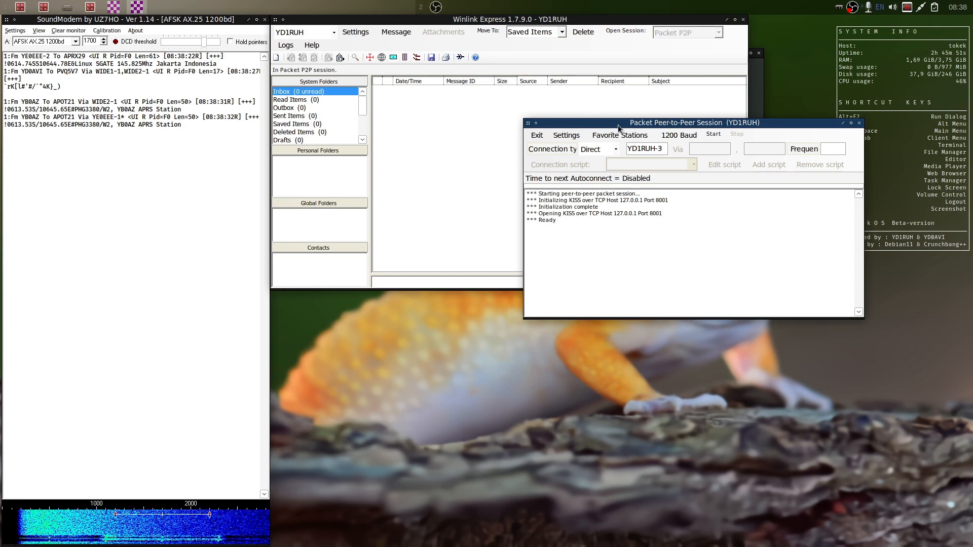
left_click_drag(620, 129, 363, 293)
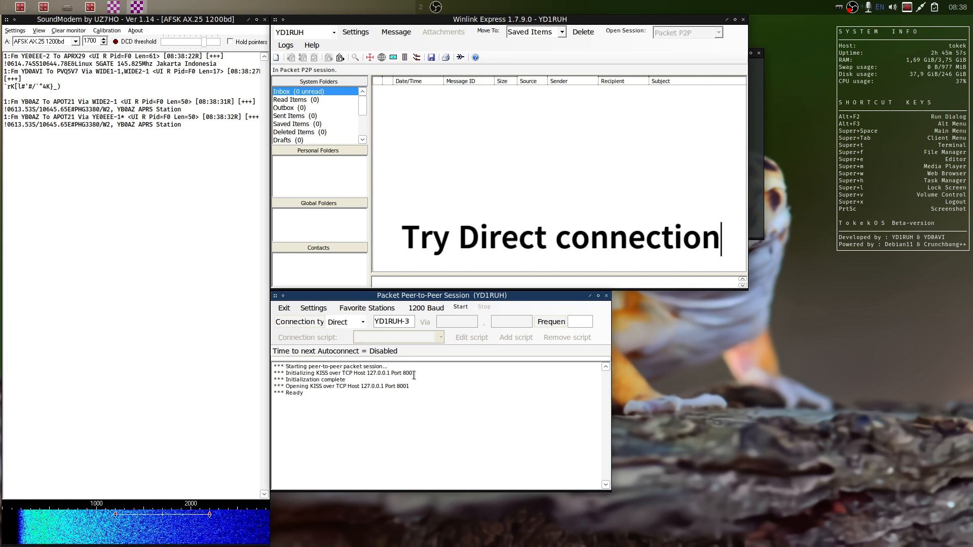
Try a direct packet connection to the entered peer station and stop the call.
left_click(465, 309)
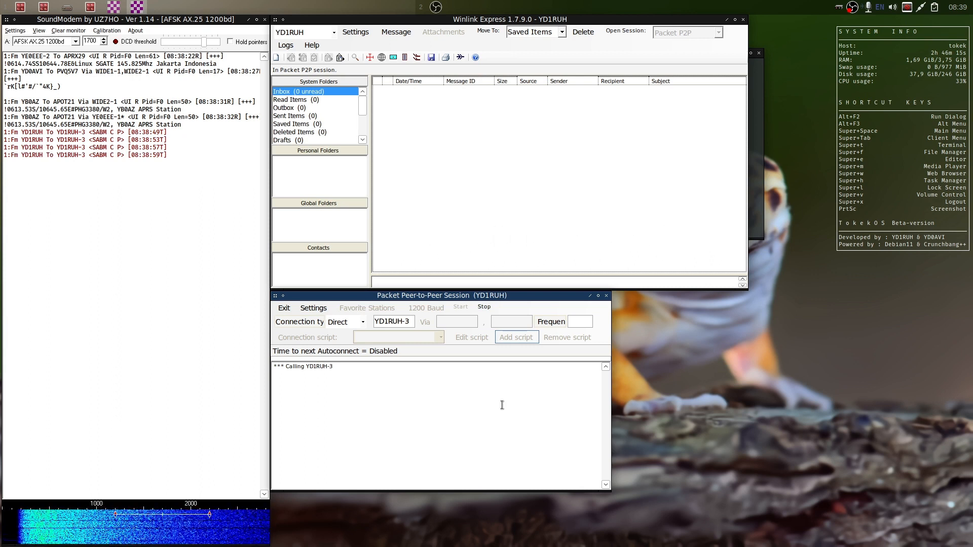
left_click(483, 307)
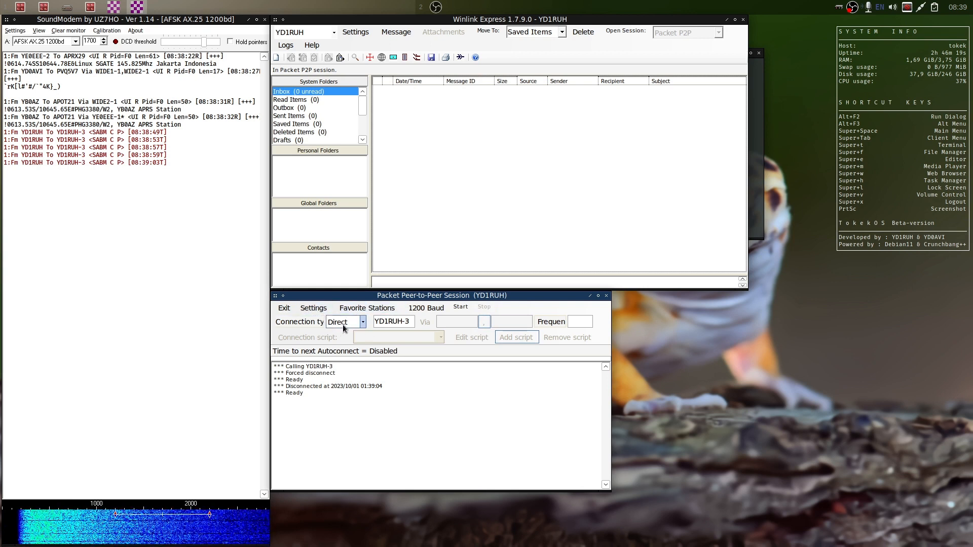
Set the packet session's connection type to Digipeater, try calling the peer station via WIDE2-2 and stop the call.
left_click(363, 323)
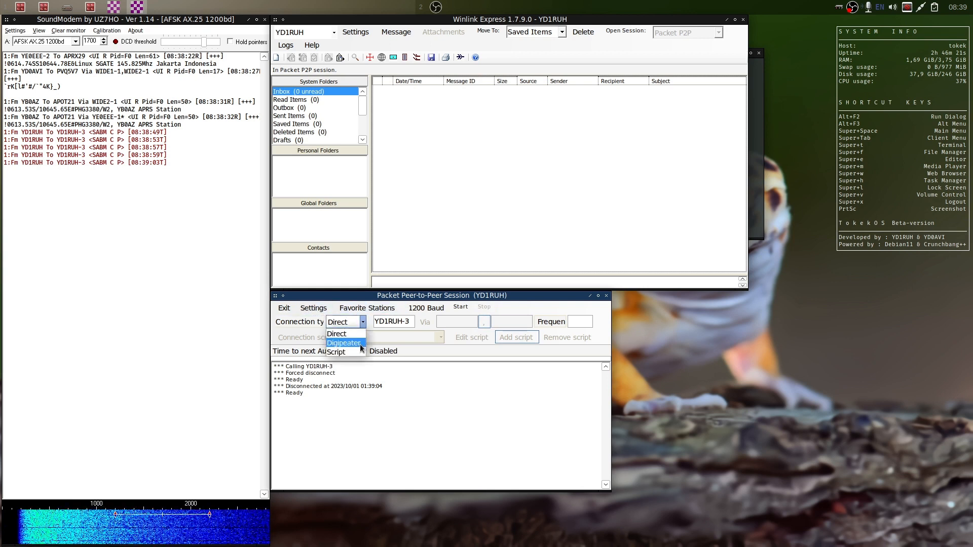
left_click(344, 343)
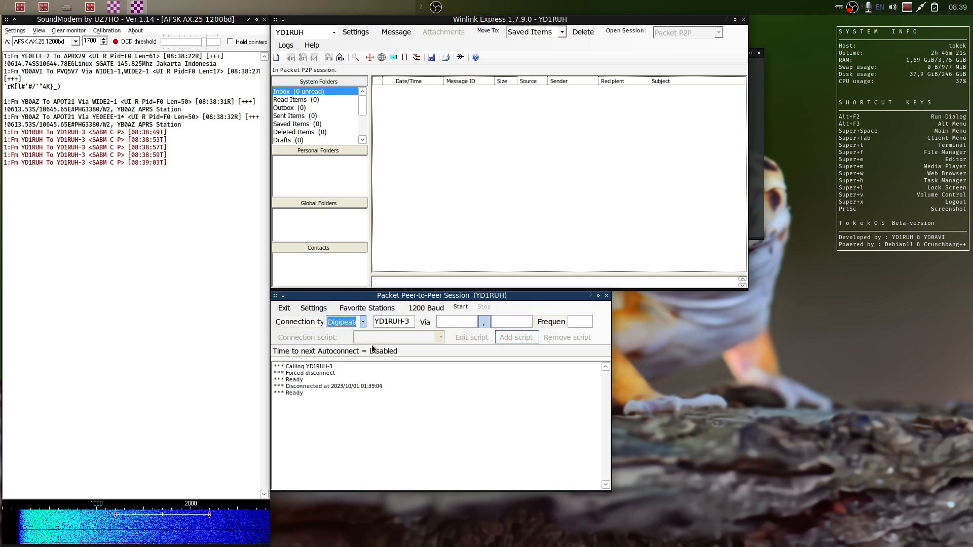
left_click(460, 308)
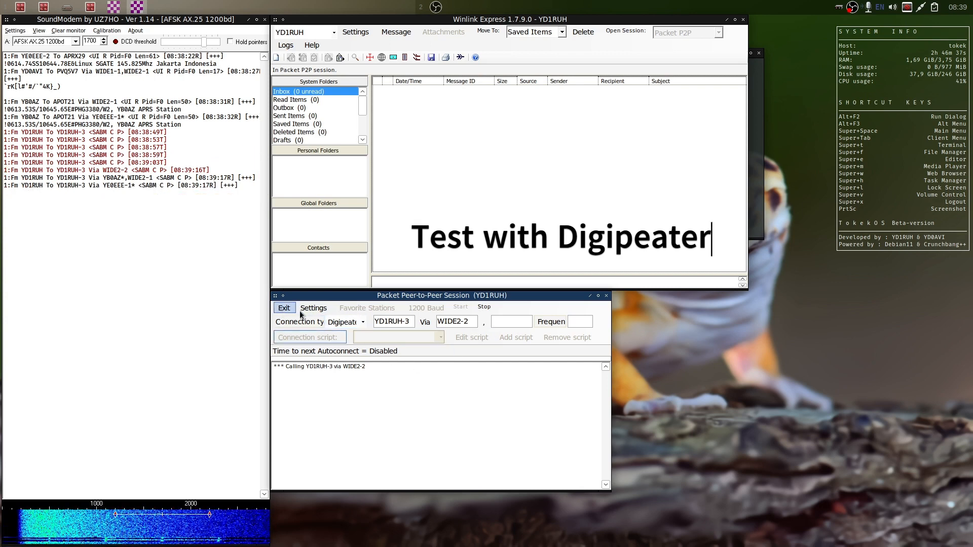
left_click(483, 307)
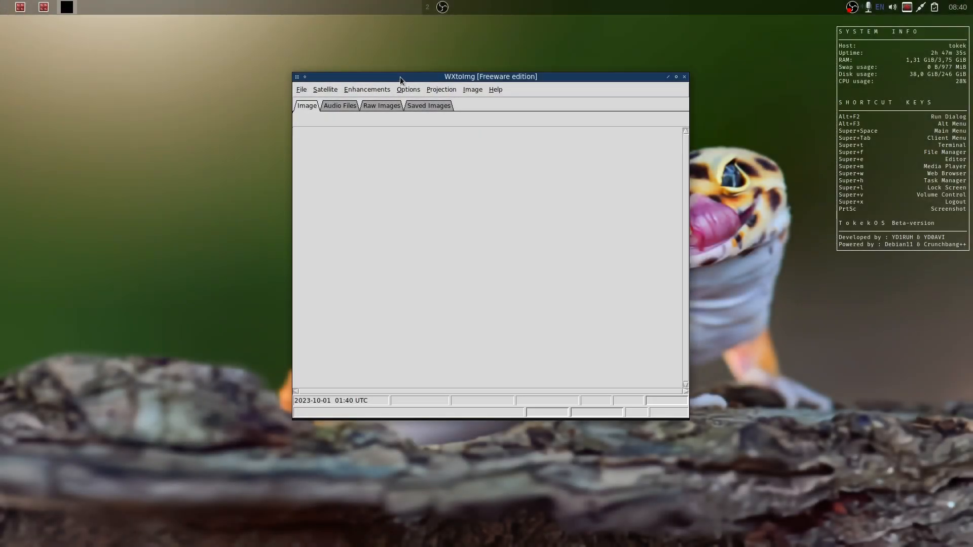
In WXtoImg, open the recording options, examine the available soundcard devices and accept the dialog with Default Audio kept.
left_click(441, 90)
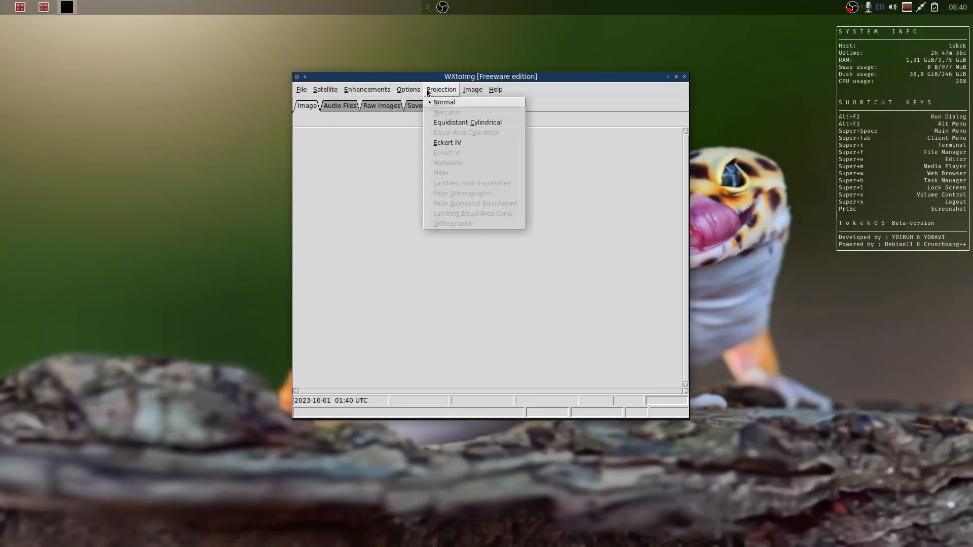
mouse_move(408, 91)
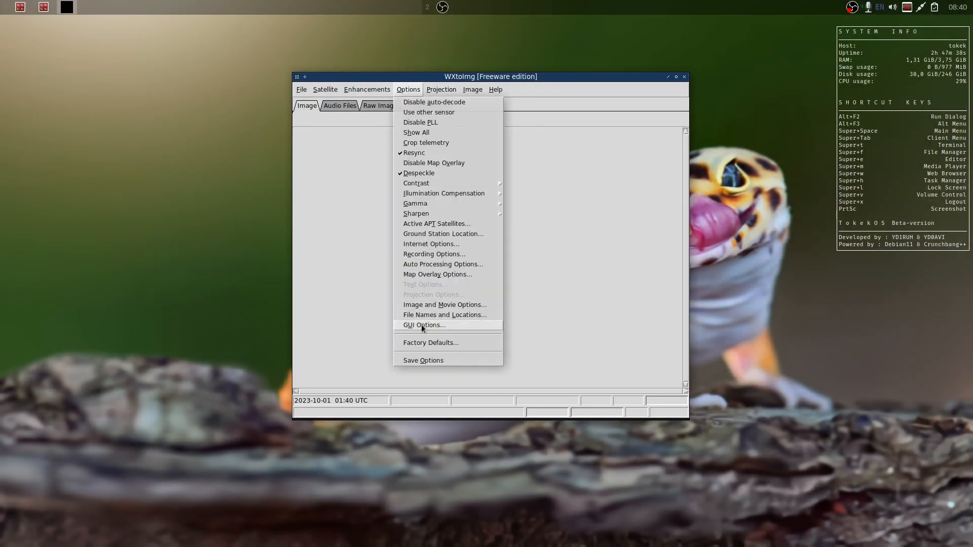
left_click(441, 256)
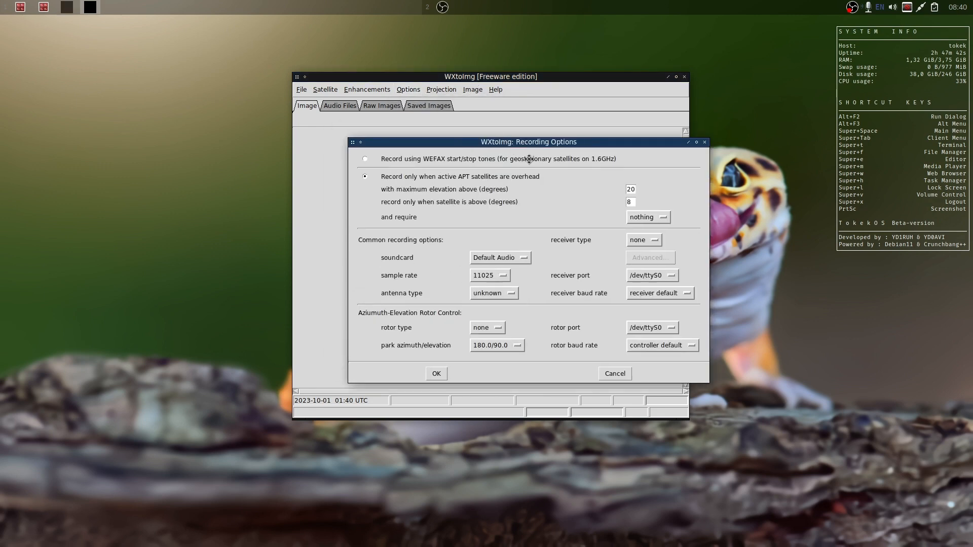
left_click(536, 77)
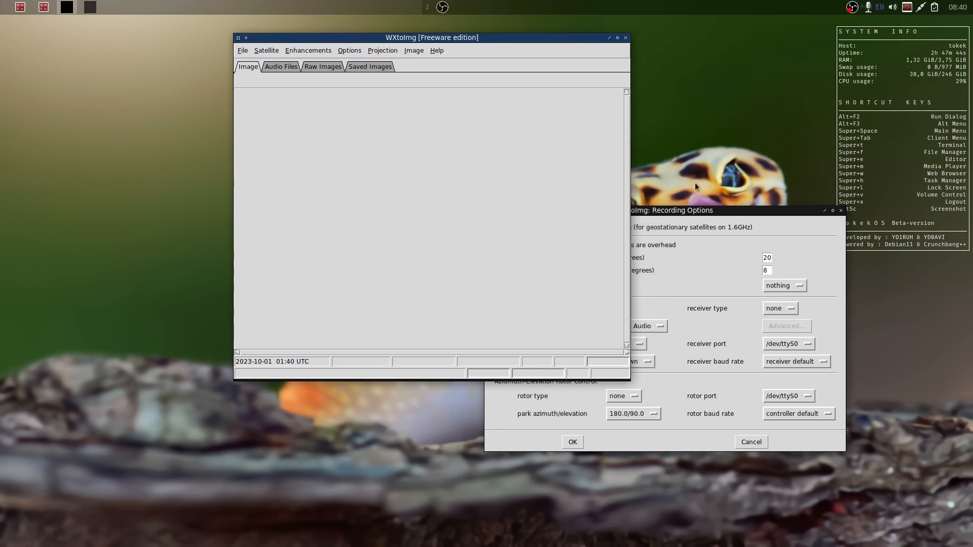
left_click(702, 211)
left_click(639, 328)
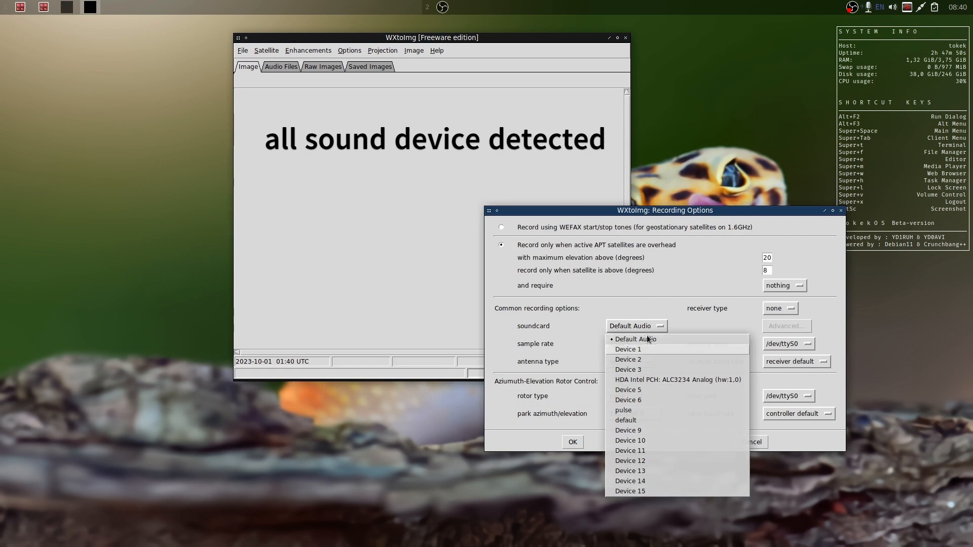
left_click(572, 440)
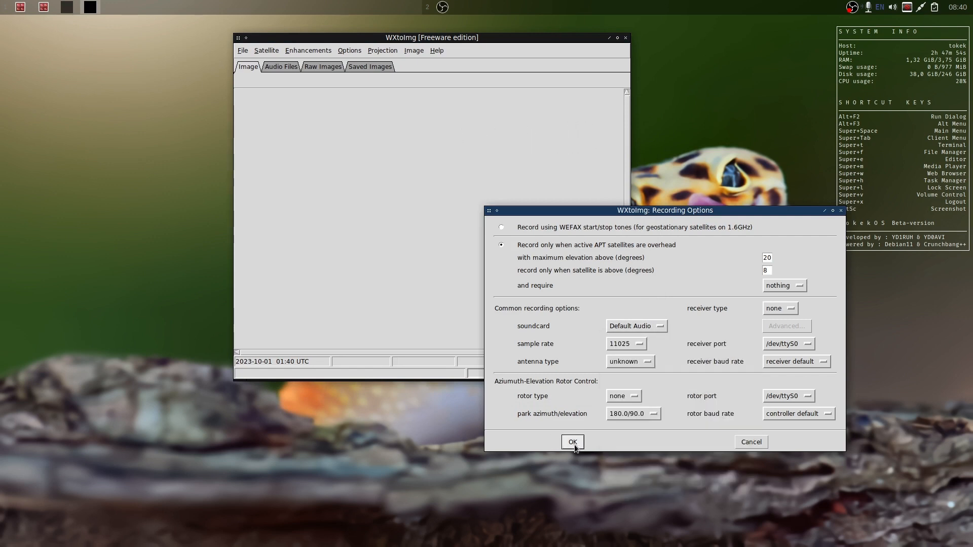
left_click(572, 442)
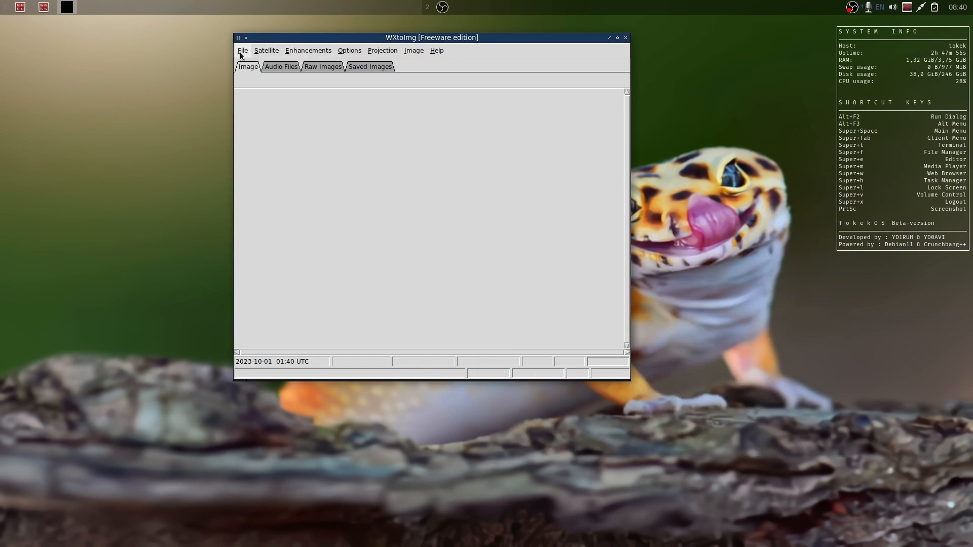
Place WXtoImg beside the proxy terminal, enable the proxy server with host 127.0.0.1 in the internet options and update the Keplers.
left_click_drag(277, 38, 545, 144)
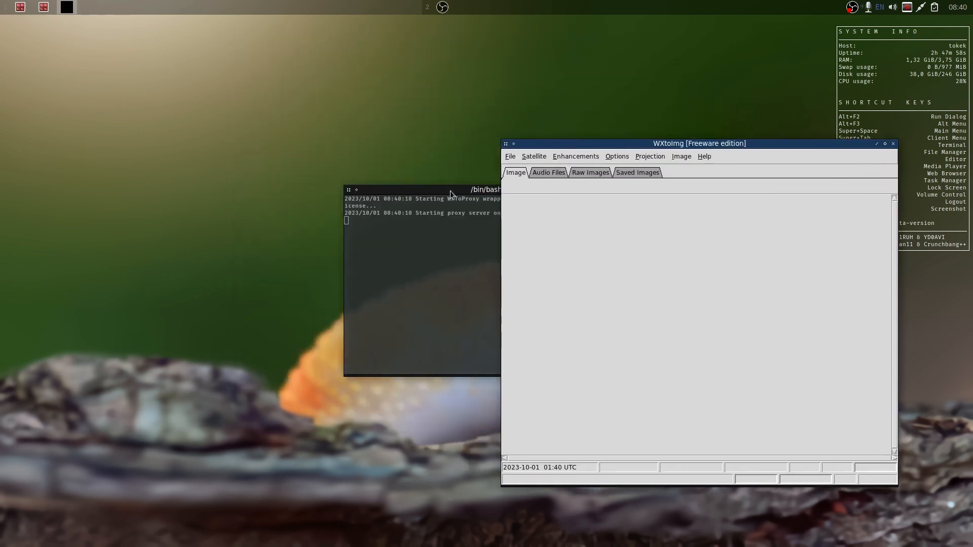
left_click_drag(450, 190, 178, 163)
left_click(617, 156)
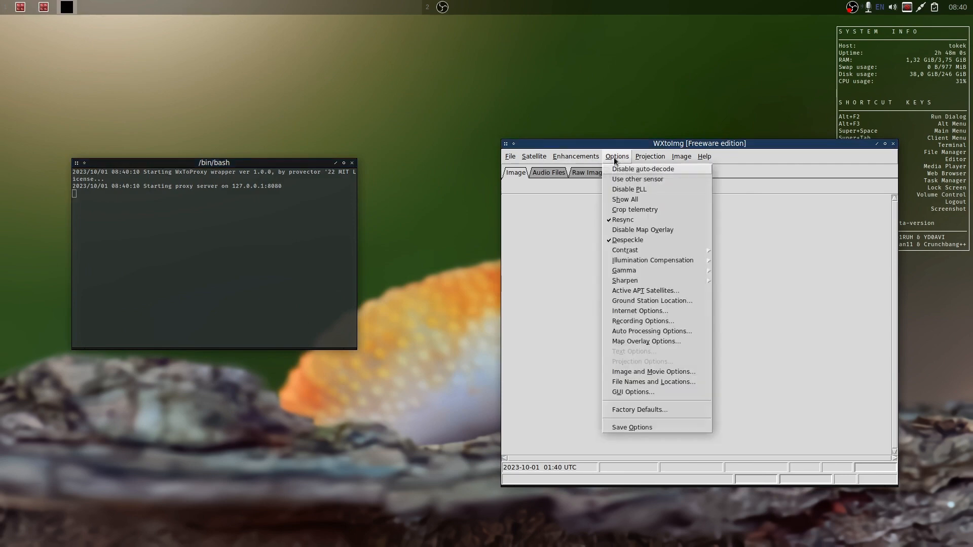
left_click(626, 310)
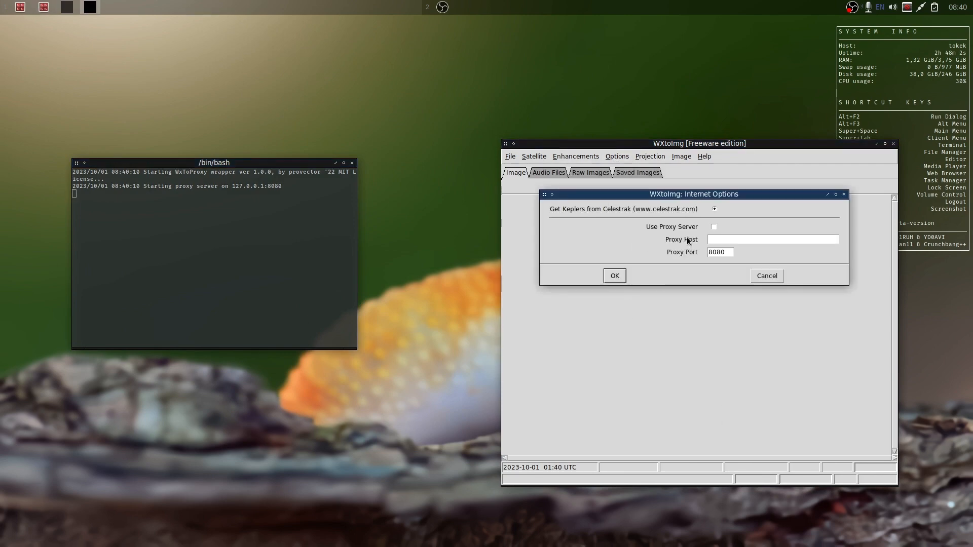
left_click(715, 240)
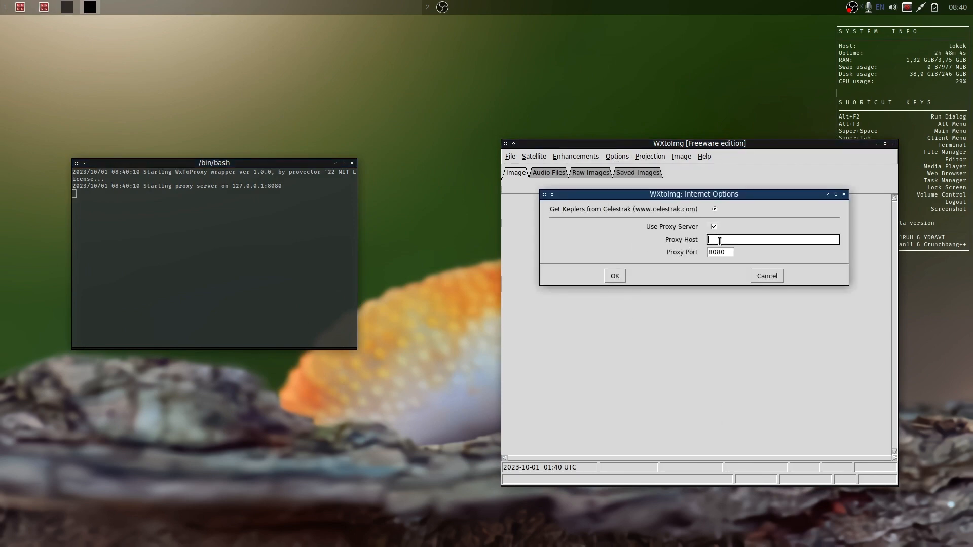
type("127.0.0.1")
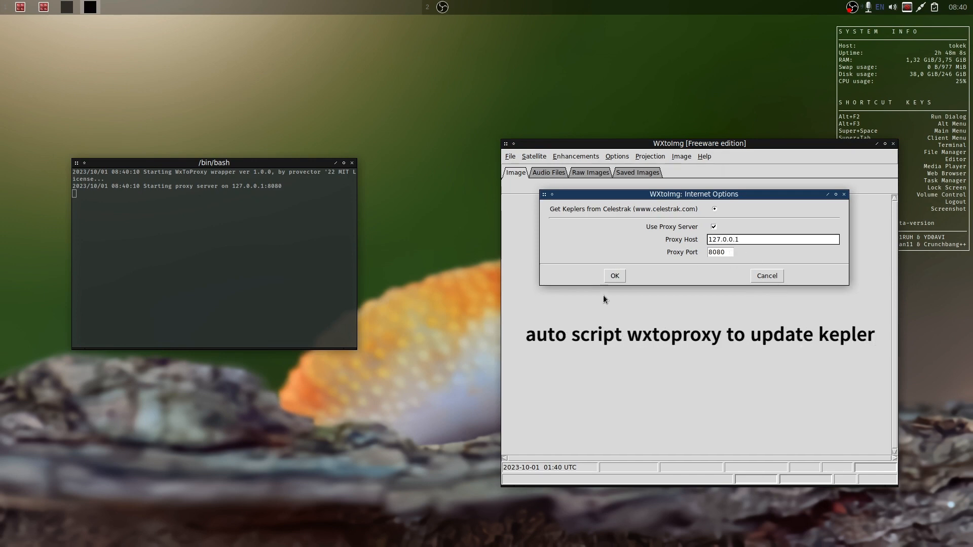
left_click(613, 277)
left_click(510, 157)
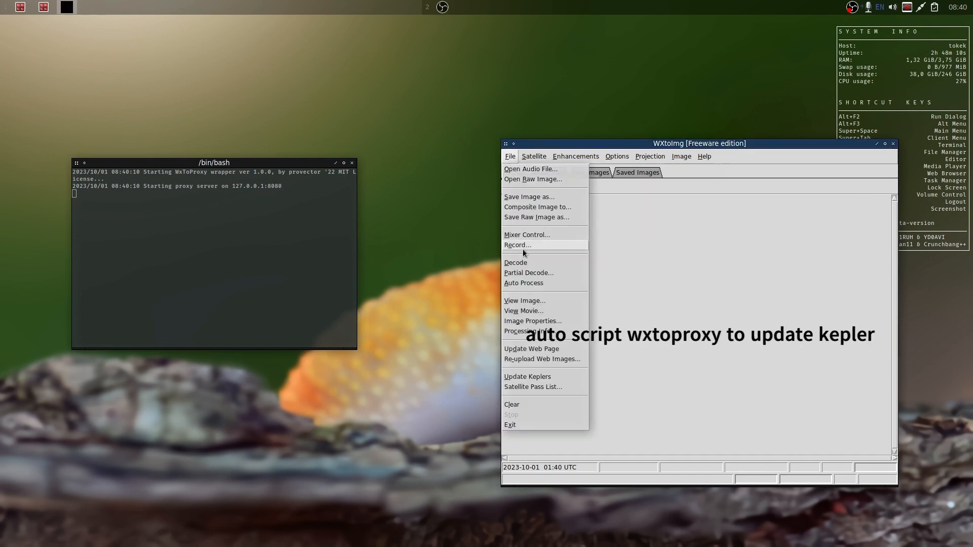
left_click(528, 377)
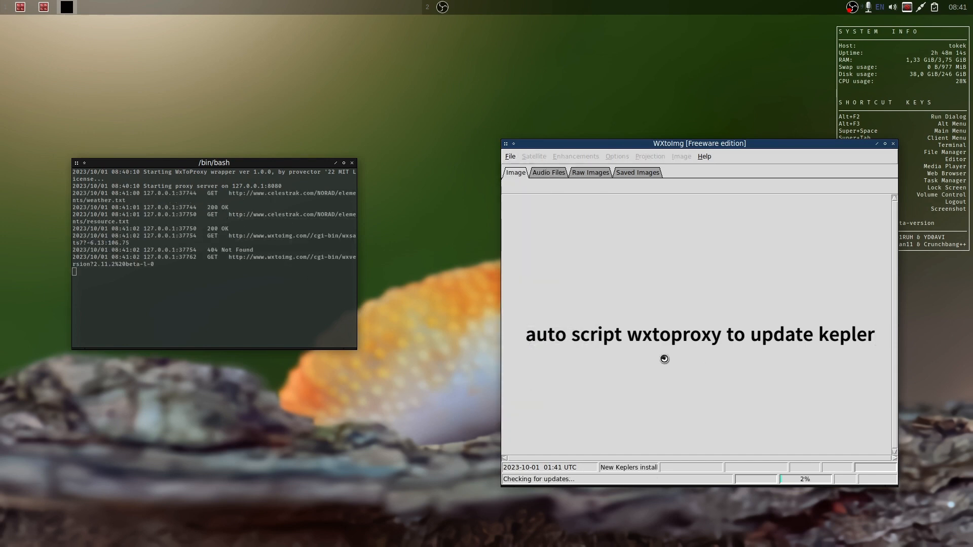
Open the satellite pass list, move its window clear of the main window and look through the upcoming passes.
left_click(509, 156)
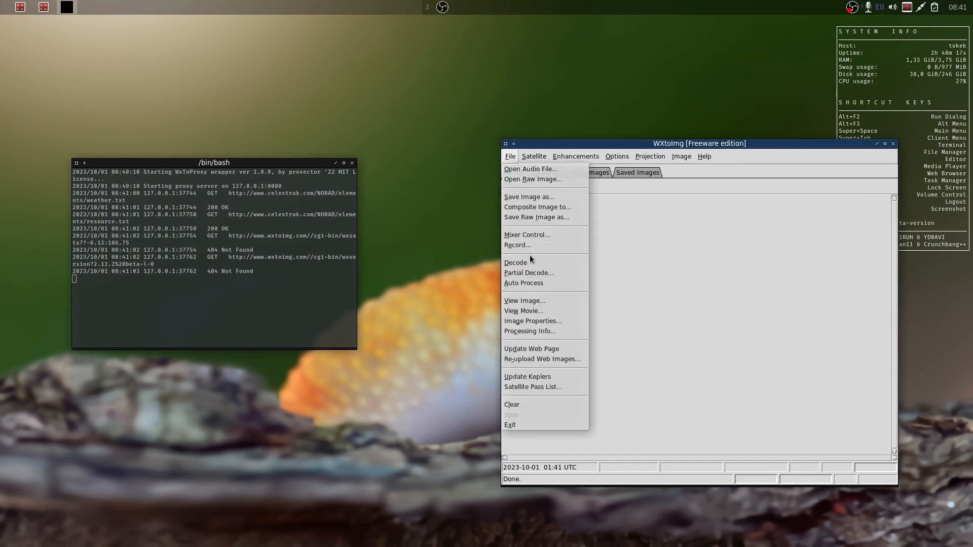
left_click(534, 385)
left_click_drag(543, 126, 444, 64)
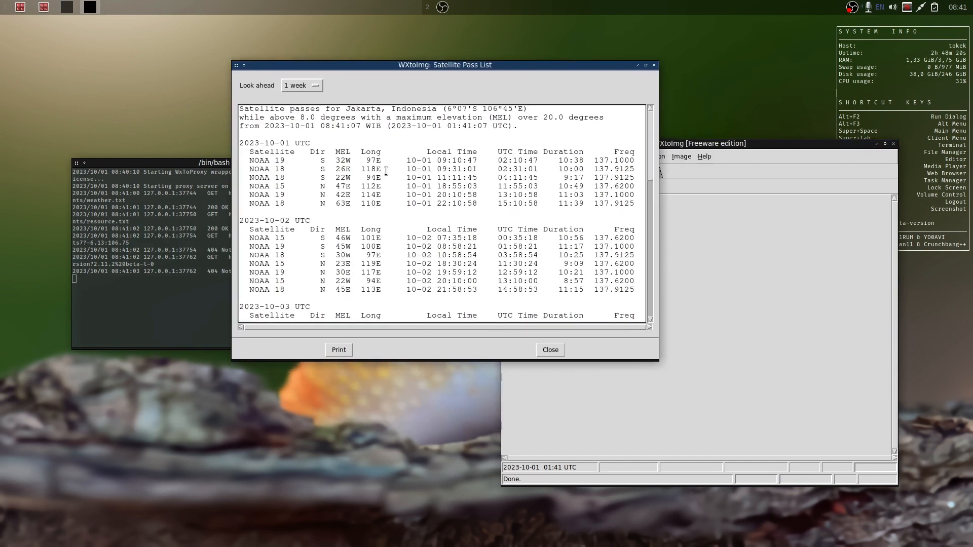
scroll(420, 182, "down", 10)
scroll(420, 181, "up", 10)
Set the pass list's look-ahead to 1 month, look through the passes and close the list.
left_click(303, 85)
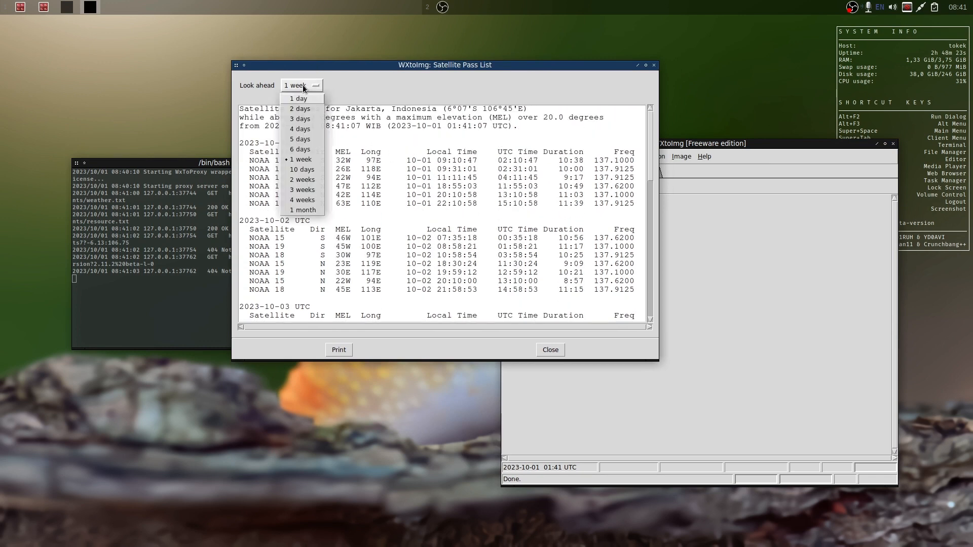
left_click(307, 212)
scroll(431, 205, "down", 15)
scroll(431, 205, "down", 20)
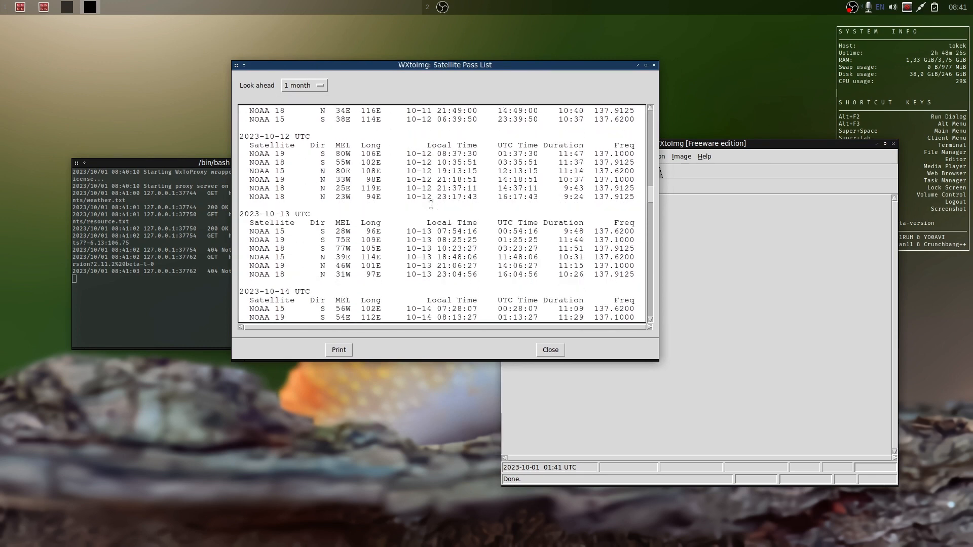
left_click(654, 65)
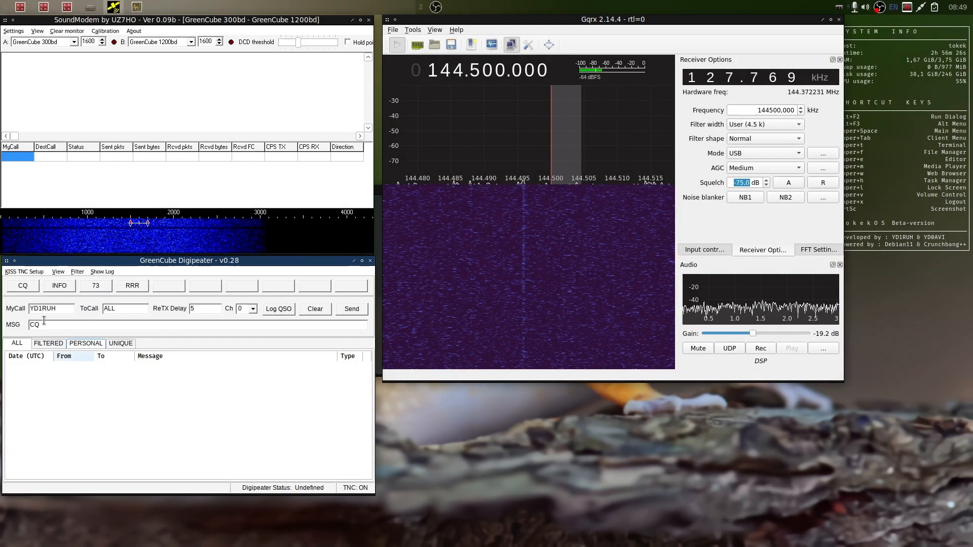
From GreenCube Digipeater, send the CQ macro's "Hello" at 300bd, and twice more with SoundModem's channel A switched to GreenCube 1200bd.
left_click(27, 285)
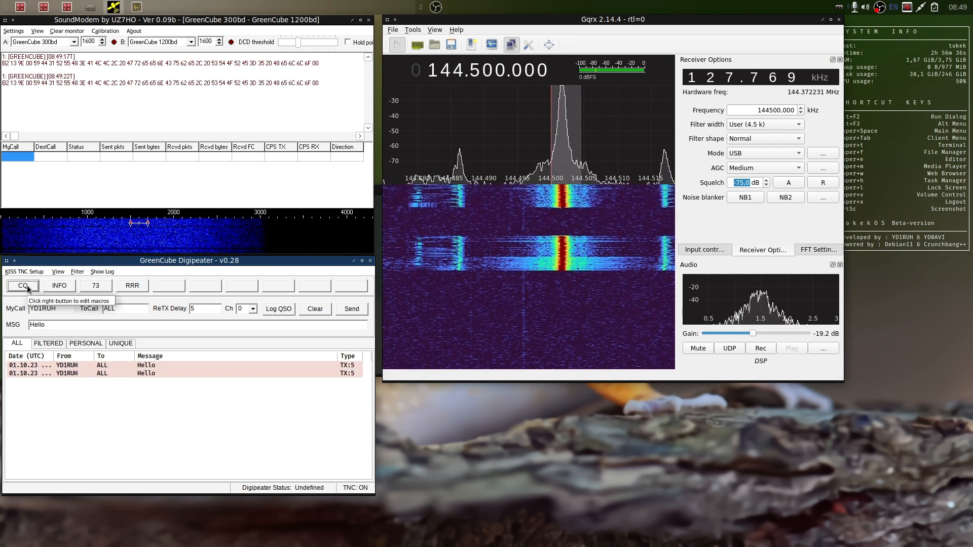
left_click(74, 40)
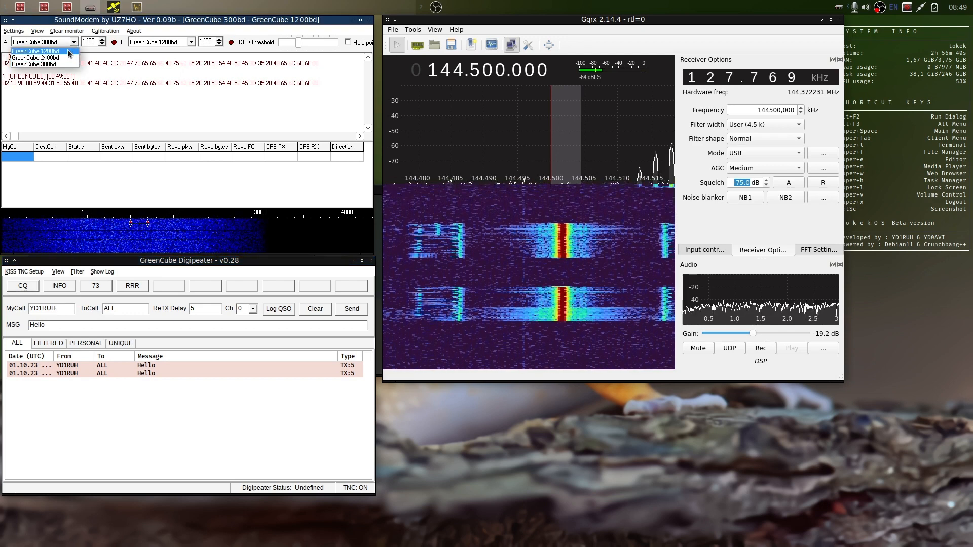
left_click(70, 52)
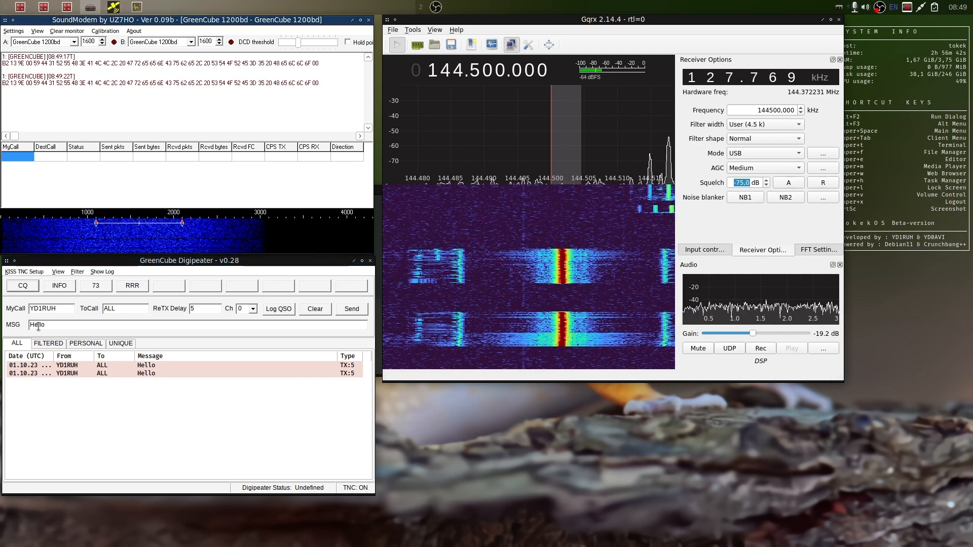
left_click(25, 286)
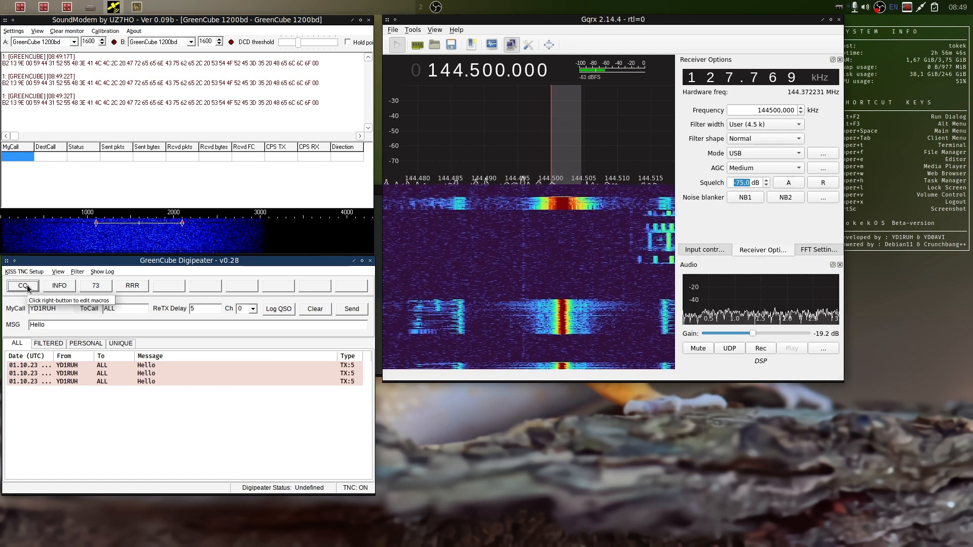
left_click(27, 285)
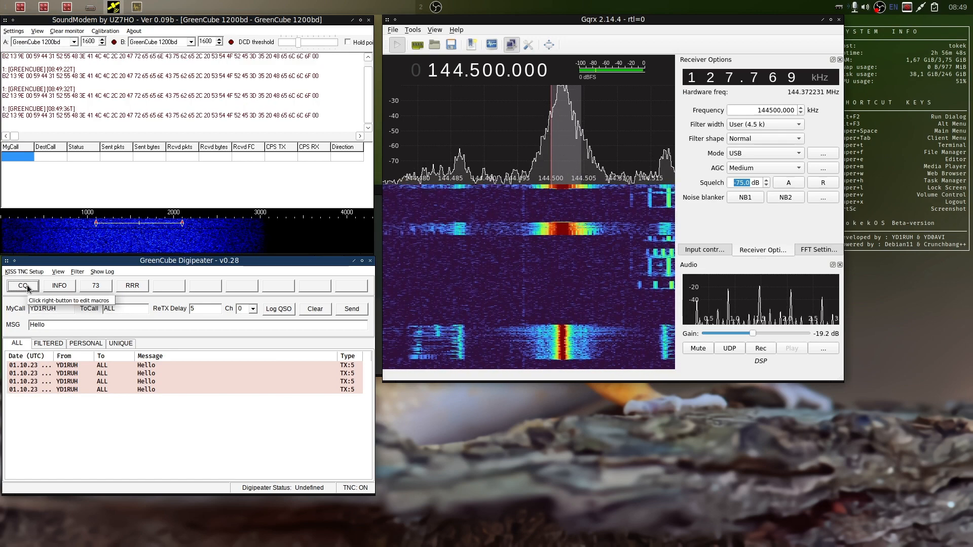
Switch SoundModem's channel A to GreenCube 2400bd and send the CQ macro's "Hello" message twice.
left_click(74, 41)
left_click(41, 57)
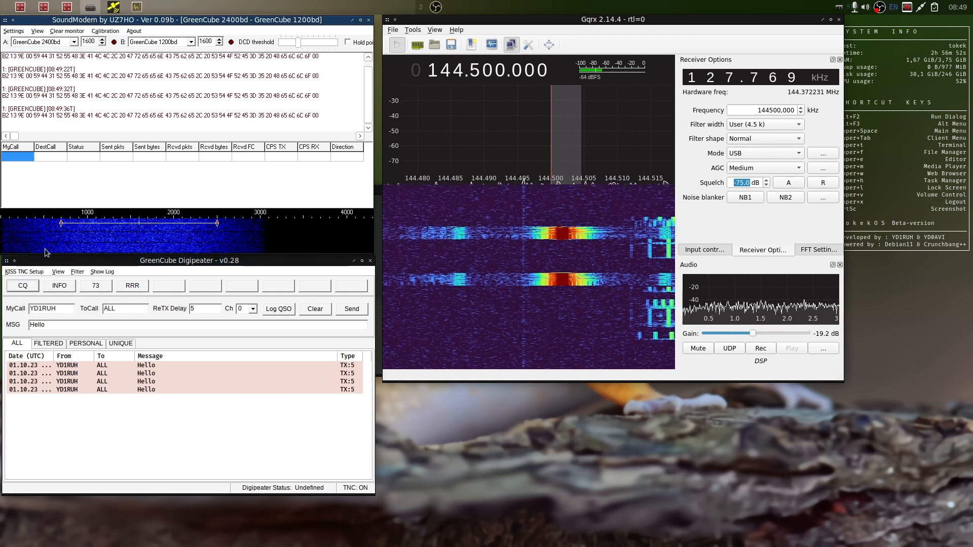
left_click(23, 285)
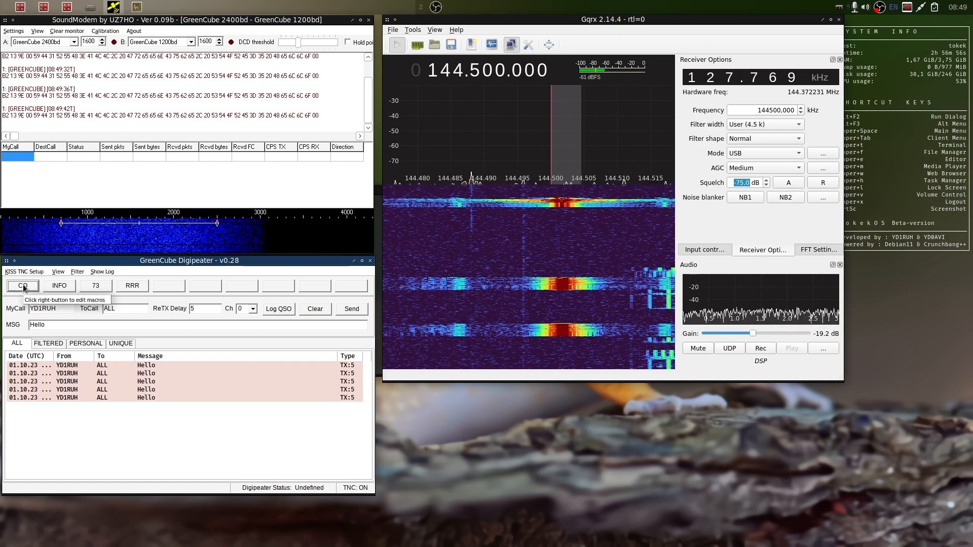
left_click(24, 287)
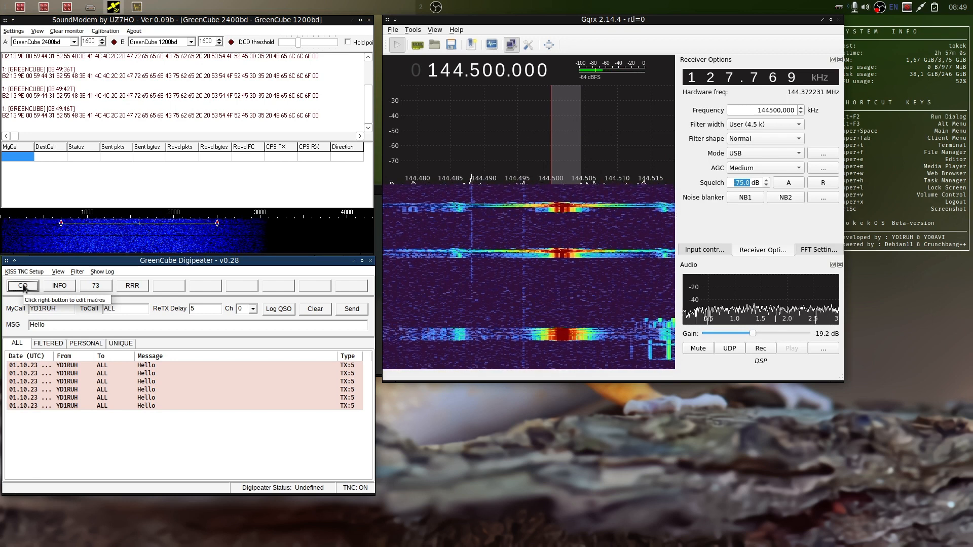
Review SoundModem's modem filter and mode settings for channels A and B, and close them without changes.
left_click(19, 31)
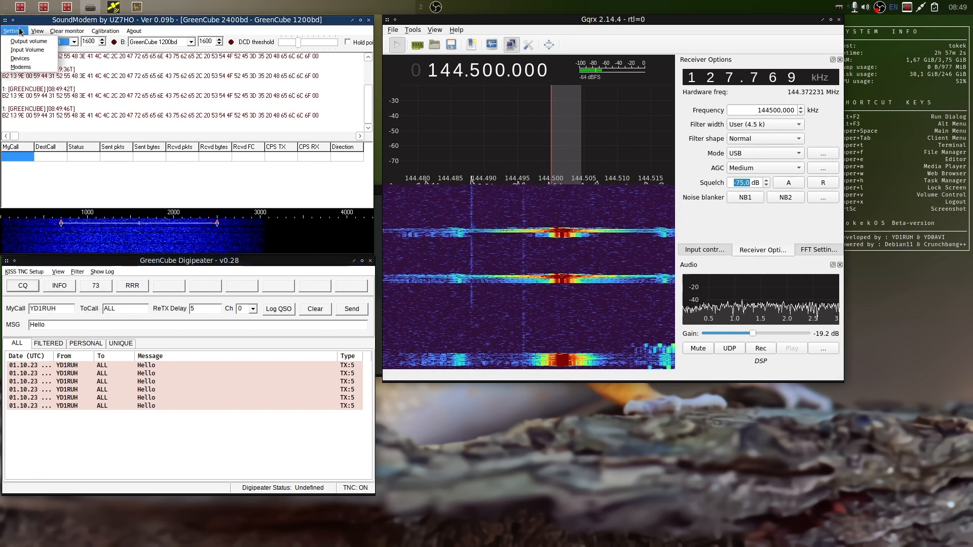
left_click(20, 67)
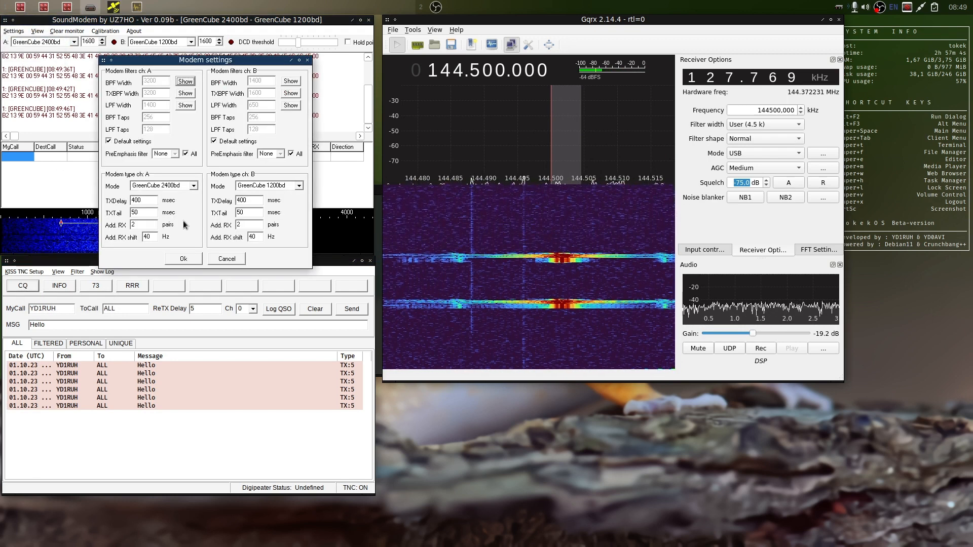
left_click(226, 259)
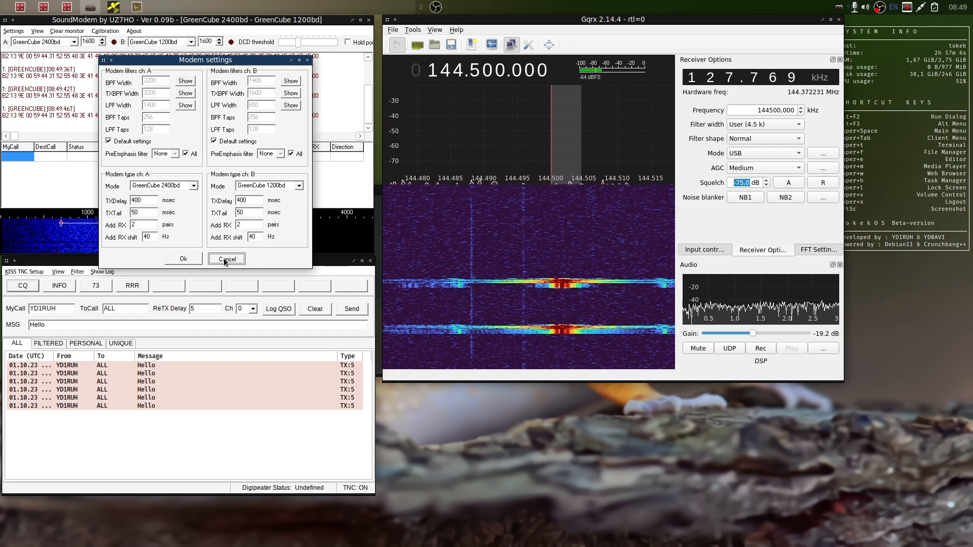
Review SoundModem's device settings, apply the advanced CAT PTT settings for the IC9100 on COM5, and send GreenCube Digipeater's CQ macro again.
left_click(19, 31)
left_click(21, 59)
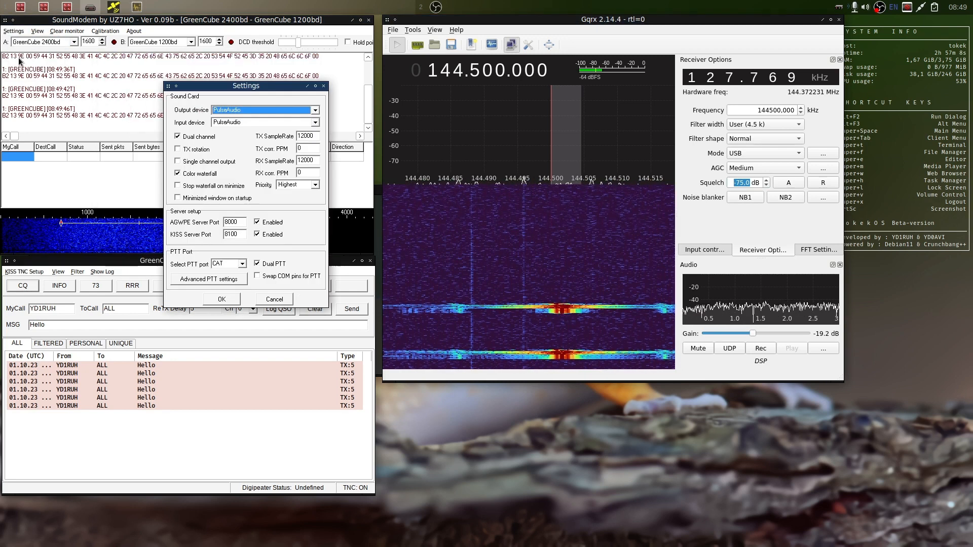
left_click(207, 281)
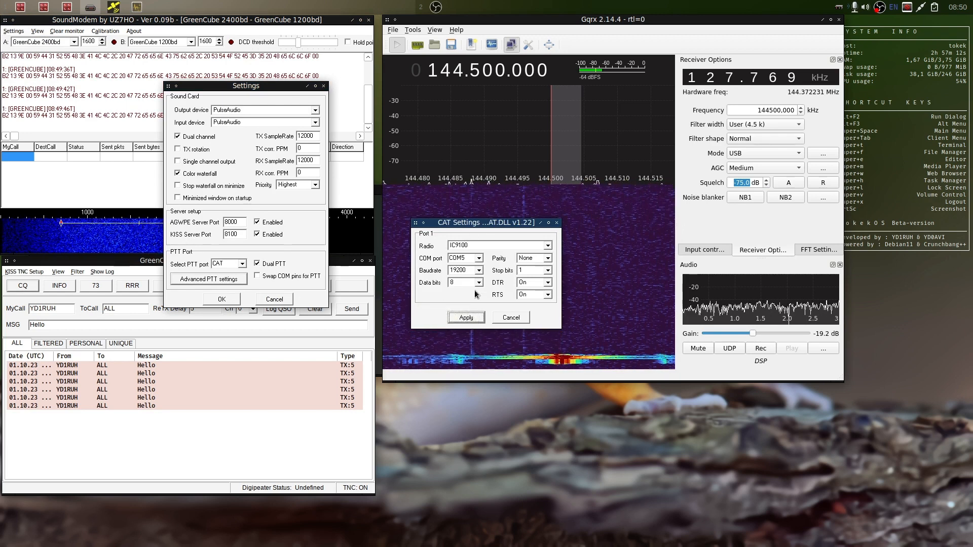
left_click(472, 317)
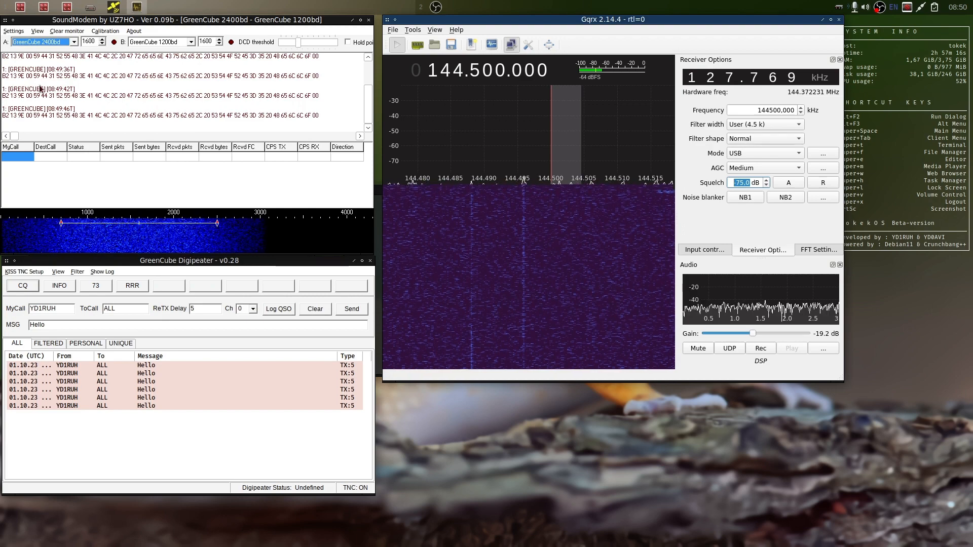
left_click(24, 286)
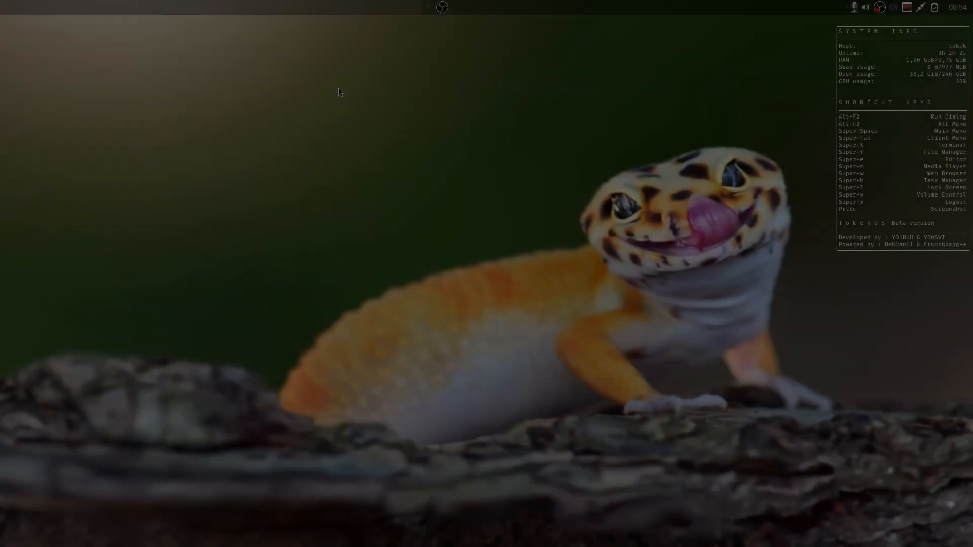
Launch Xastir-ADSB from the desktop's Ham & SDR programs to track aircraft on the map.
right_click(338, 87)
mouse_move(347, 104)
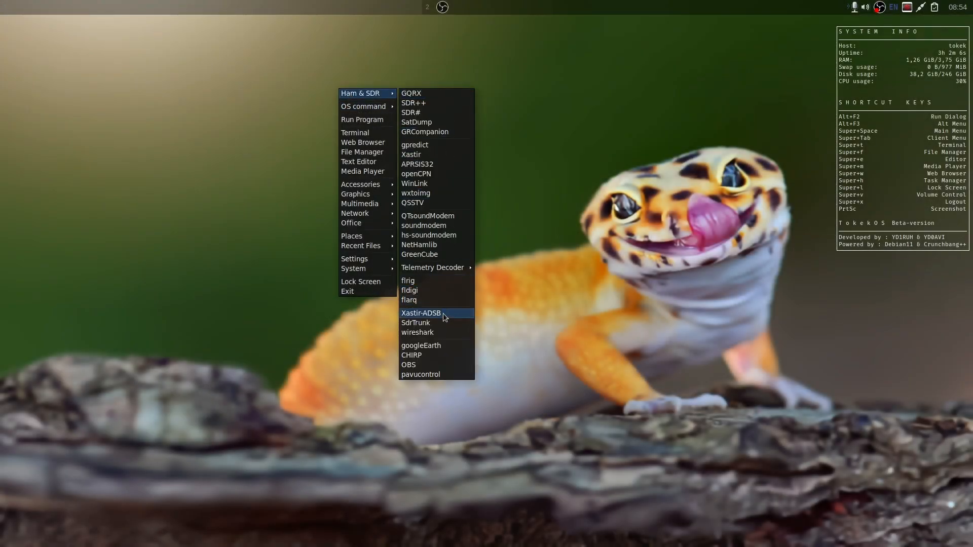
left_click(444, 314)
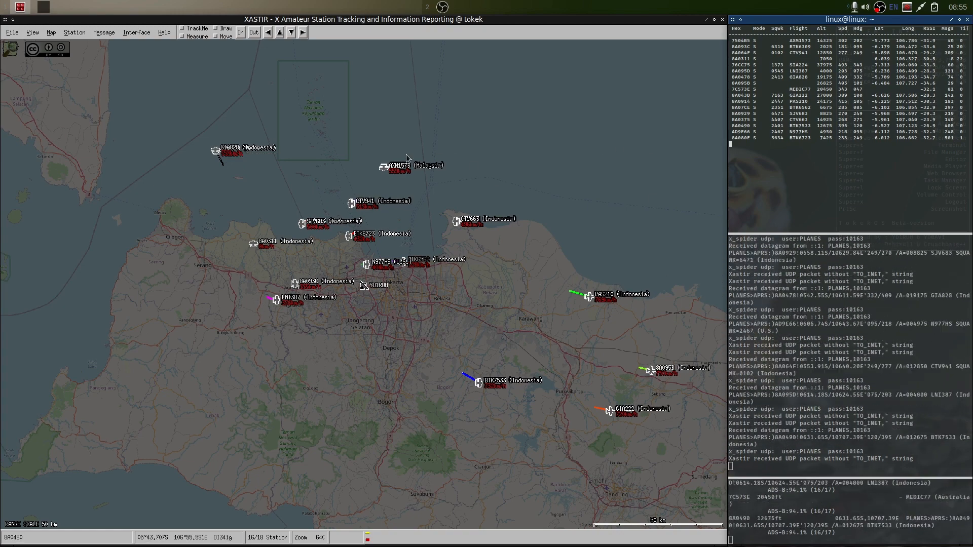
Turn on Xastir's Measure mode, measure the distance from the home station to aircraft TNU5116, and close the reading.
left_click(199, 37)
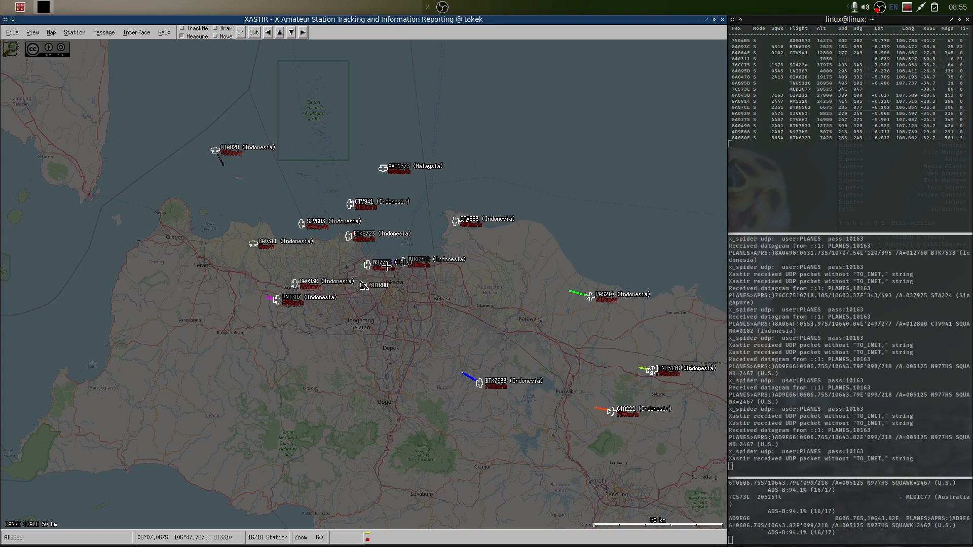
left_click_drag(361, 284, 653, 372)
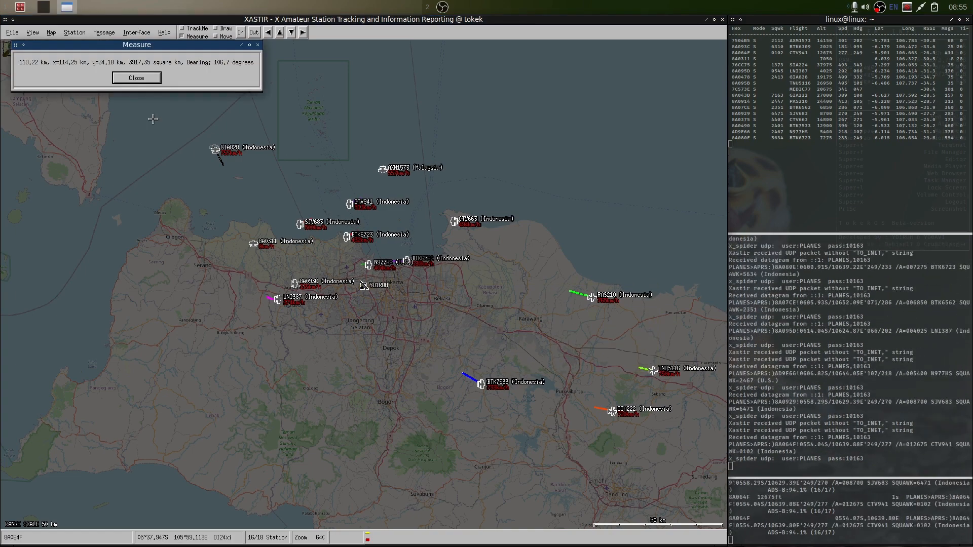
left_click_drag(87, 51, 233, 144)
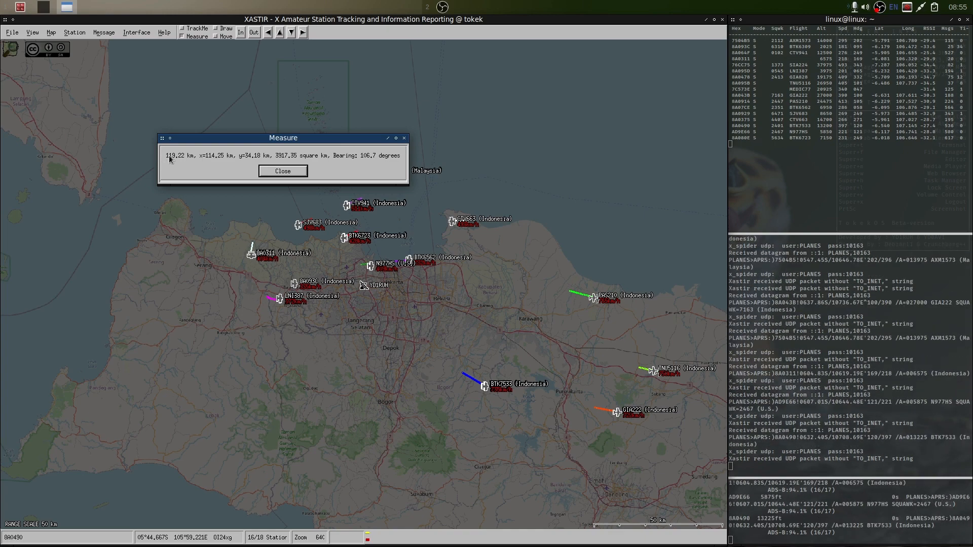
left_click(282, 171)
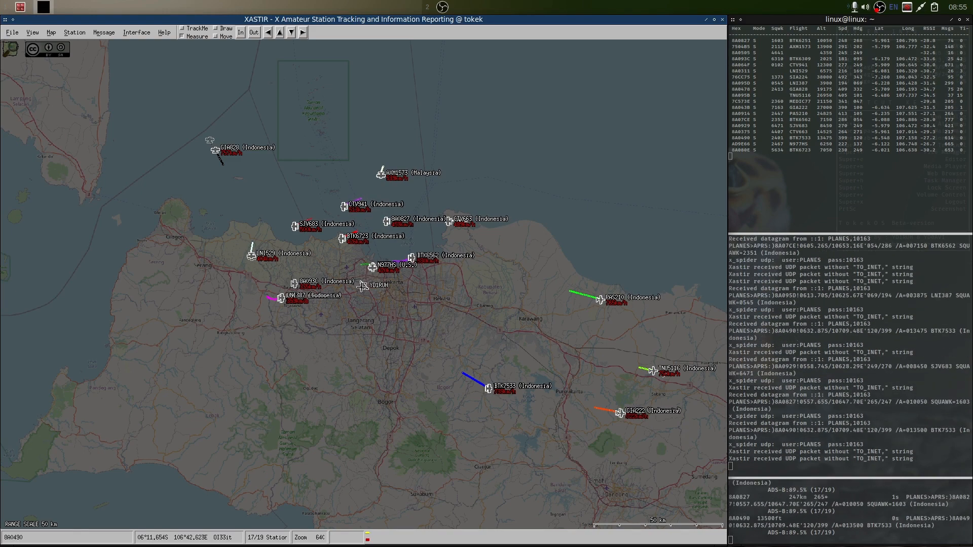
Measure the distances from the home station to aircraft GIA828 and again to TNU5116, closing each reading.
left_click_drag(363, 287, 216, 150)
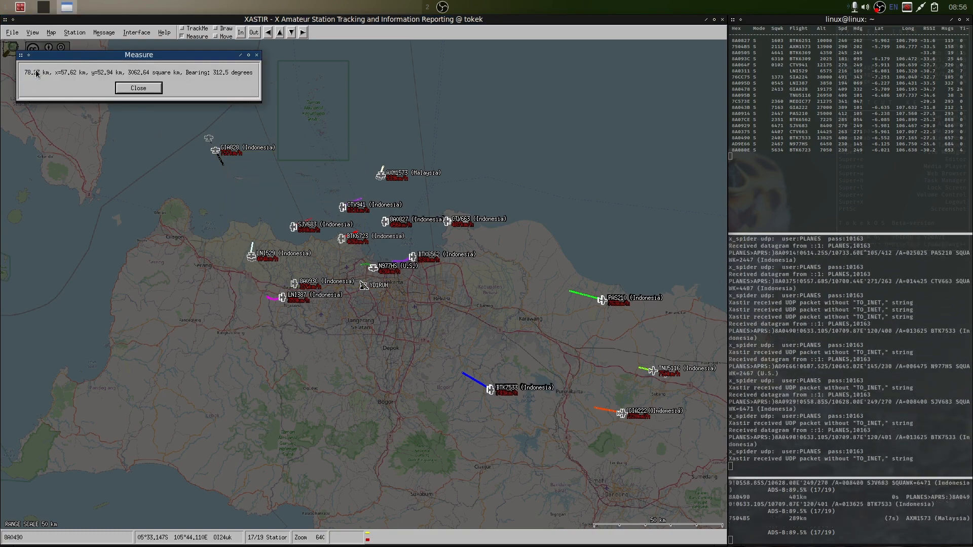
left_click(137, 88)
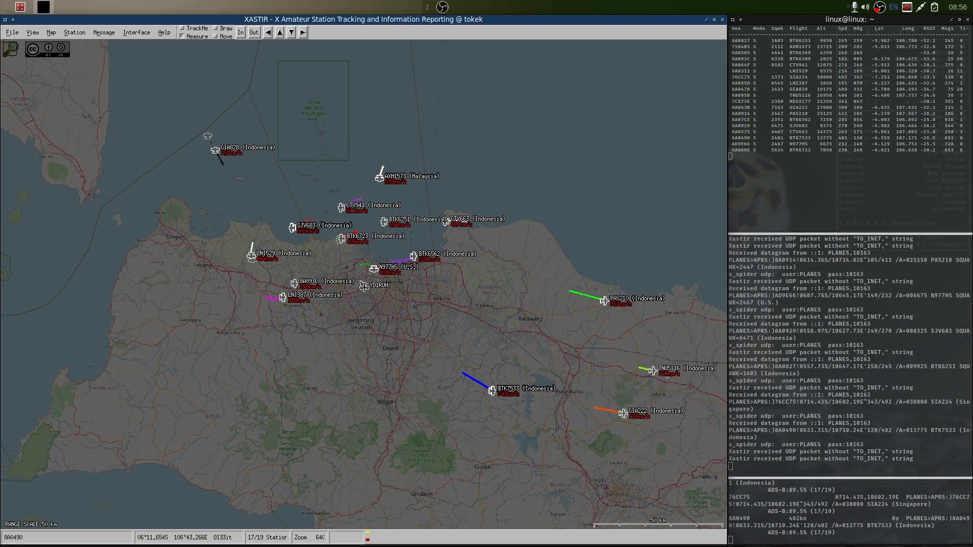
left_click_drag(364, 287, 654, 372)
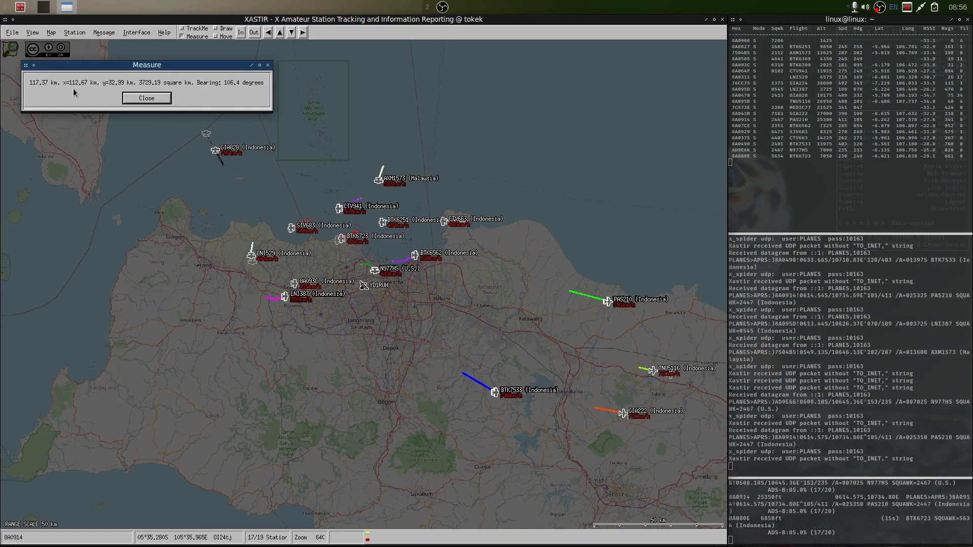
left_click(146, 99)
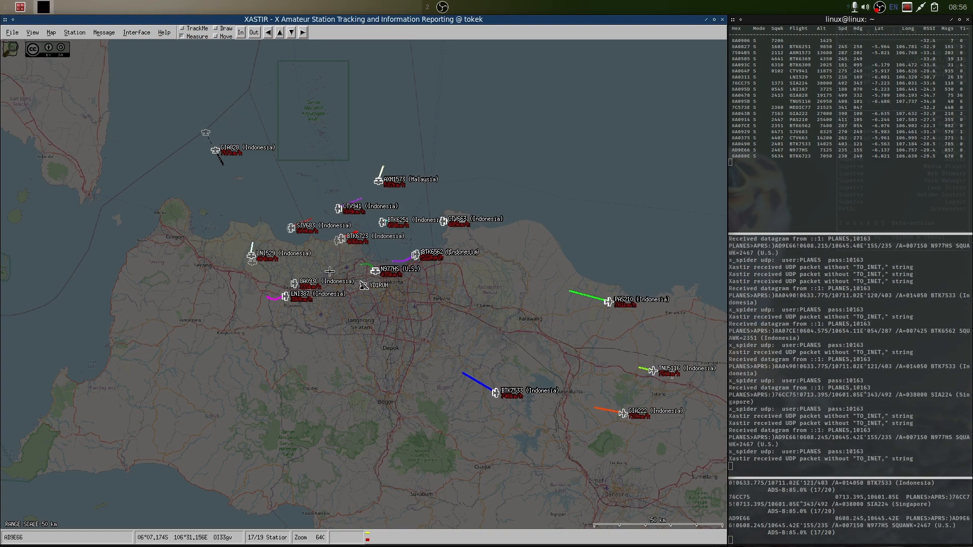
Measure the distances from the home station to aircraft GIA222 and BTK7533, closing each reading.
left_click_drag(362, 287, 633, 417)
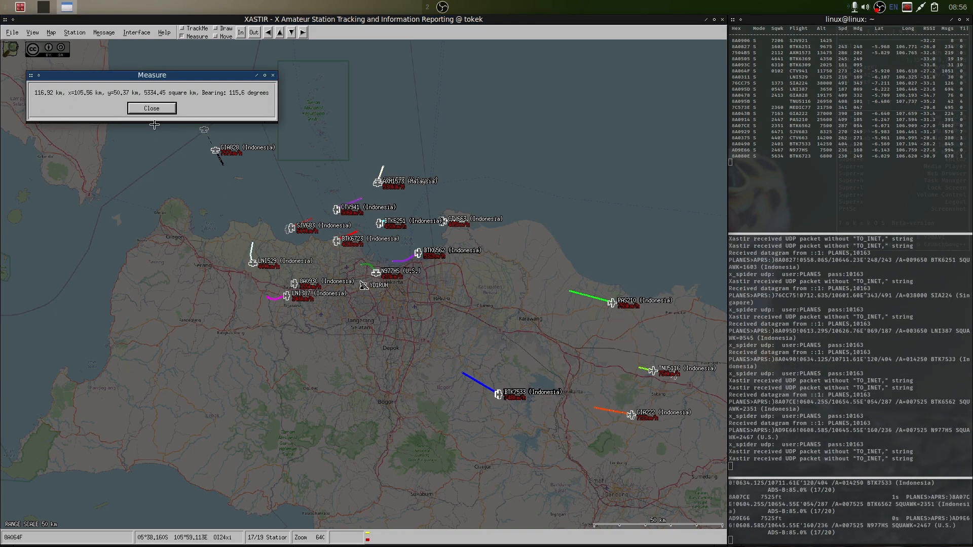
left_click(152, 108)
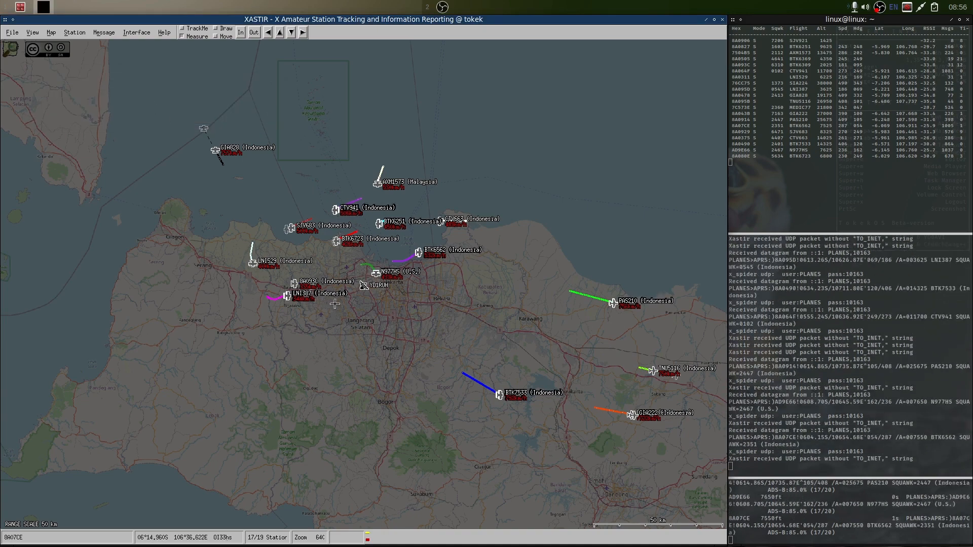
left_click_drag(363, 287, 500, 397)
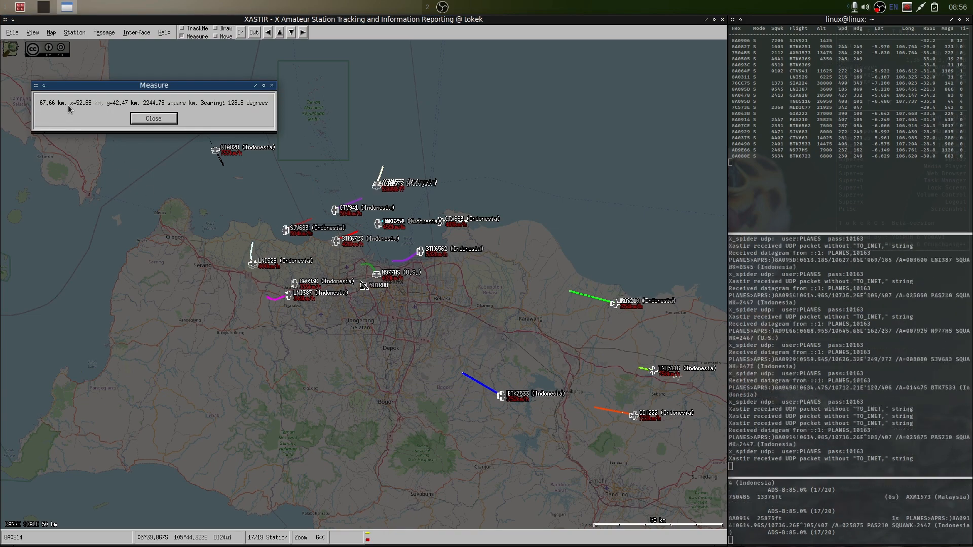
left_click(146, 119)
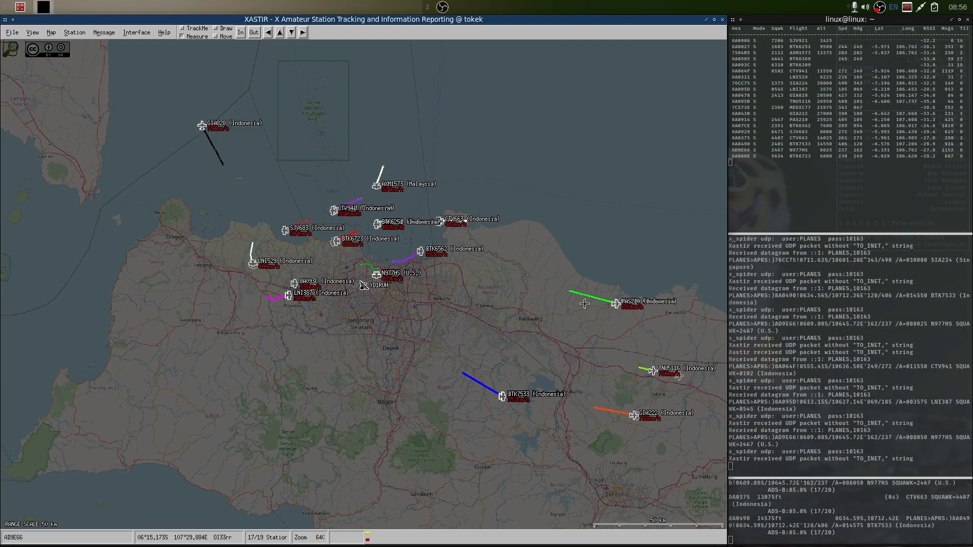